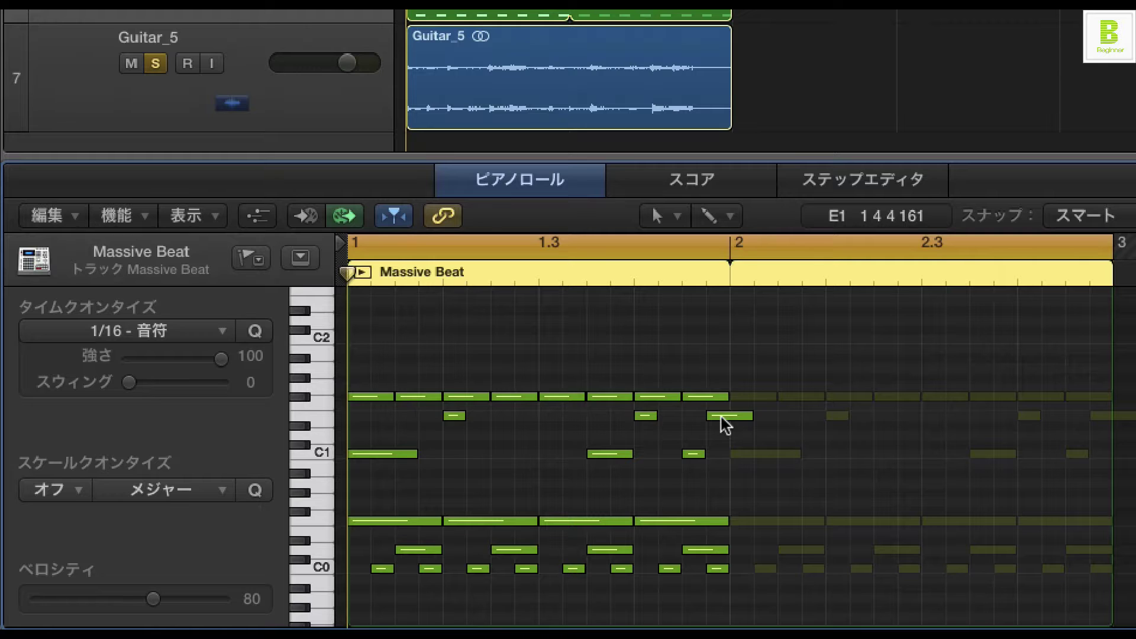
- Play the beat, delete all eight closed hi-hat notes on F#1, and play it again without them
key(space)
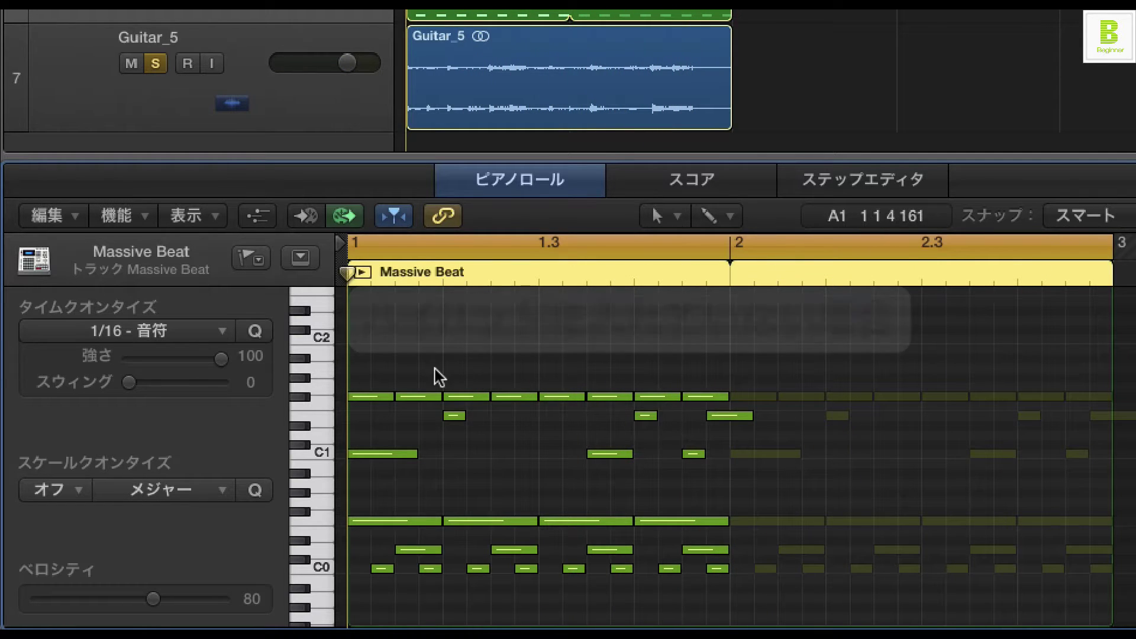
drag(366, 386, 542, 400)
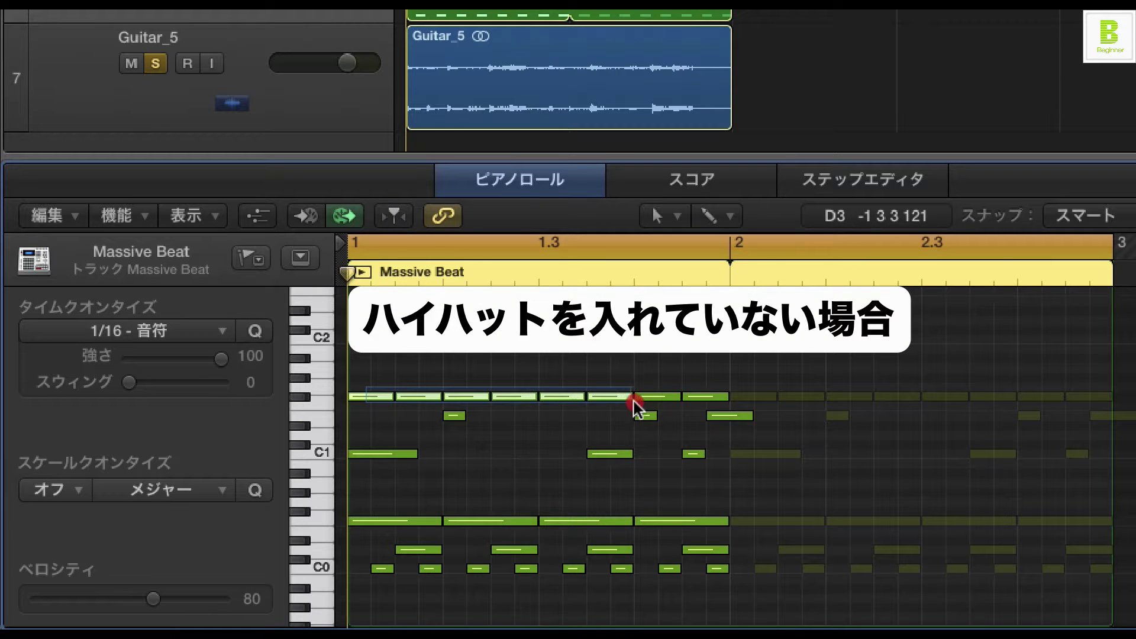
drag(633, 405, 695, 404)
key(Delete)
key(space)
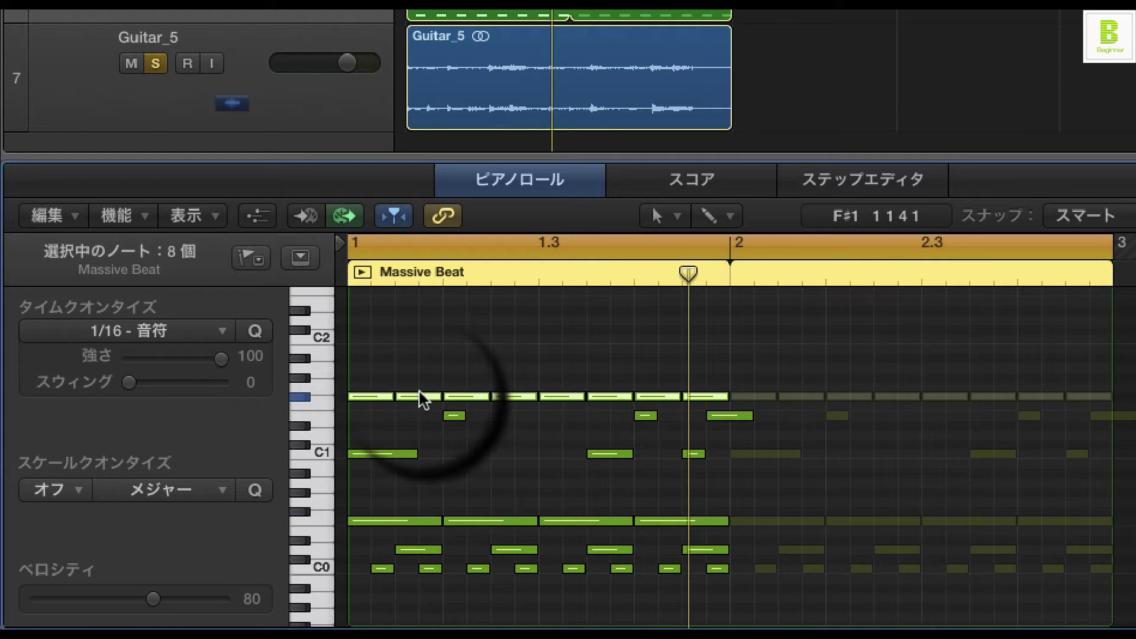
- Shorten the eight F#1 hi-hat notes to sixteenths, copy them one sixteenth later to fill the bar, and play the 16-beat pattern
click(501, 434)
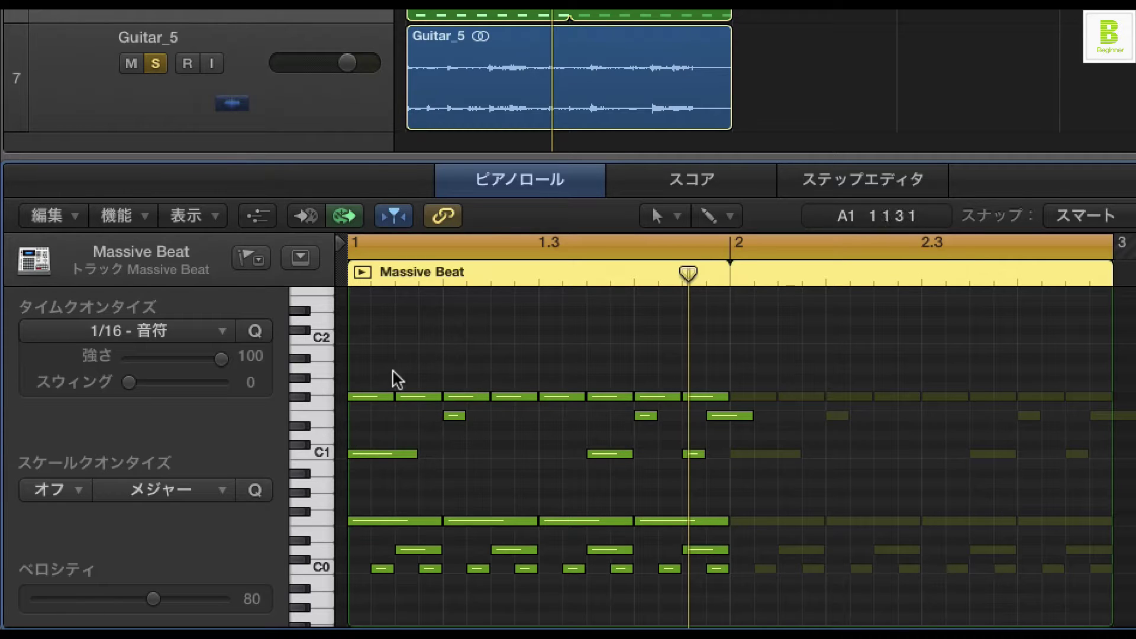
key(Return)
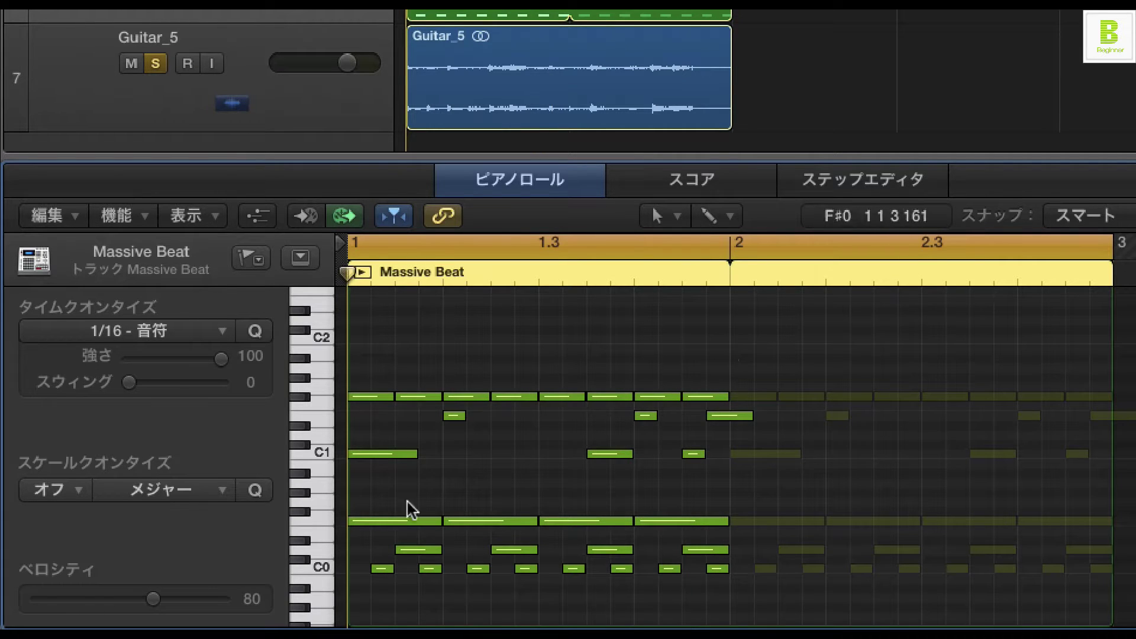
click(418, 371)
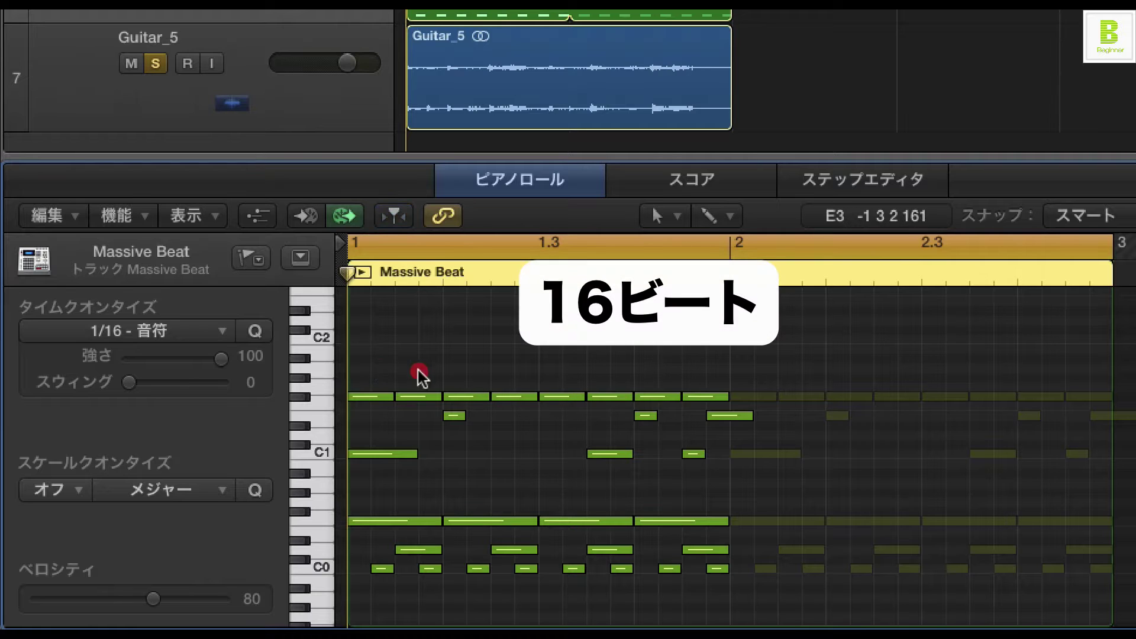
mouse_move(703, 395)
mouse_down()
mouse_move(718, 397)
mouse_move(700, 400)
mouse_up()
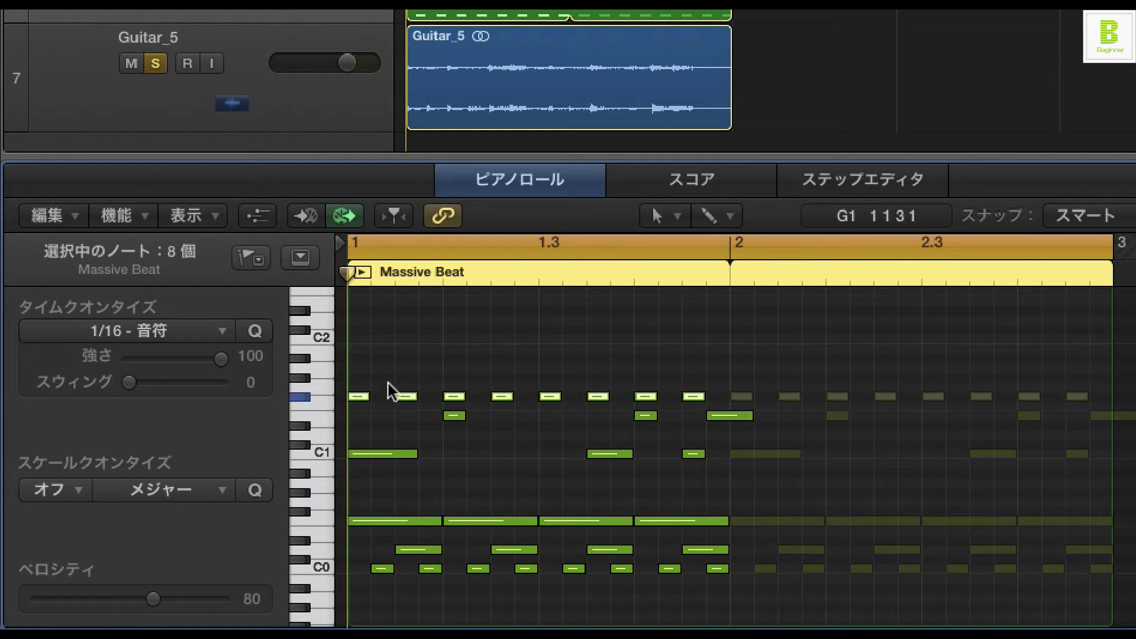
drag(362, 397, 383, 397)
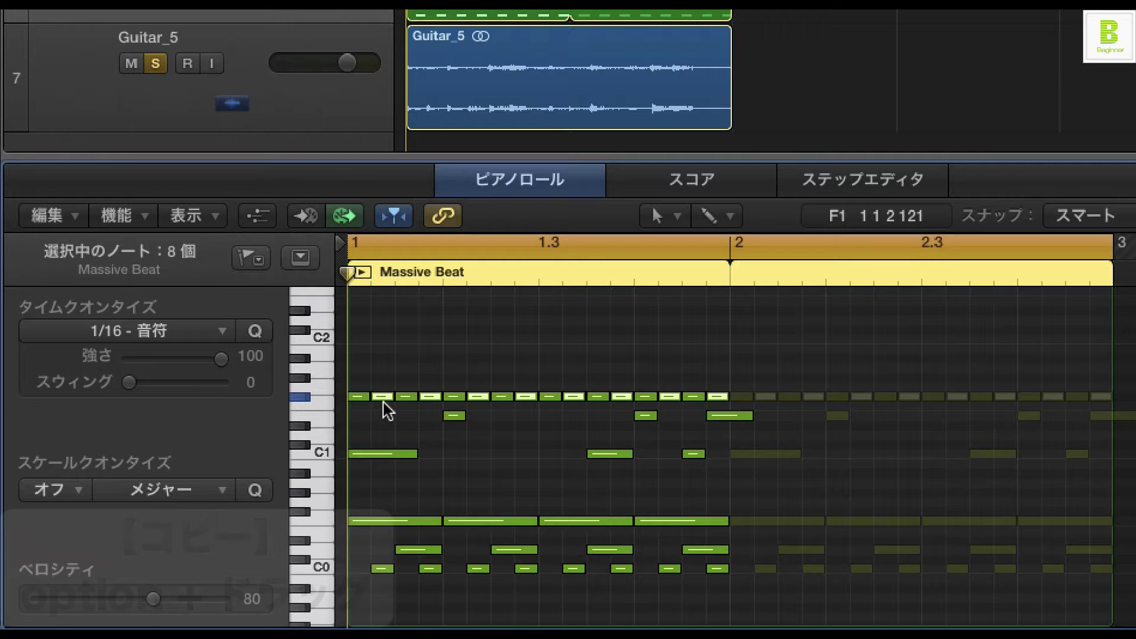
key(space)
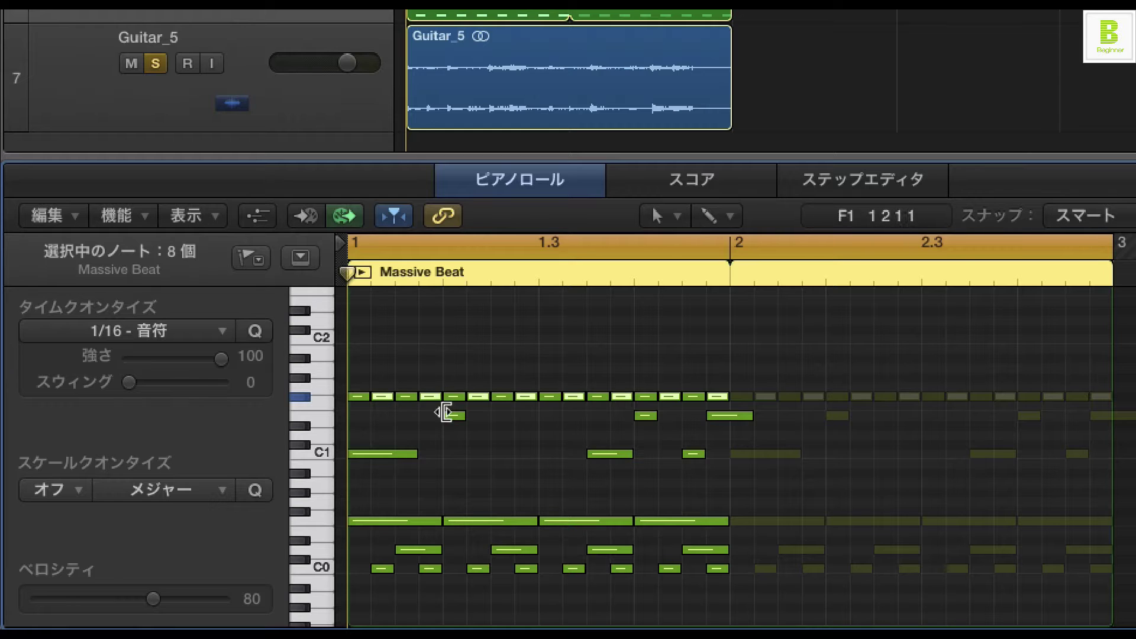
- Thin out the added sixteenth hi-hats, keeping only those at 1 1 2, 1 3 4 and 1 4 4, and play the beat
click(429, 430)
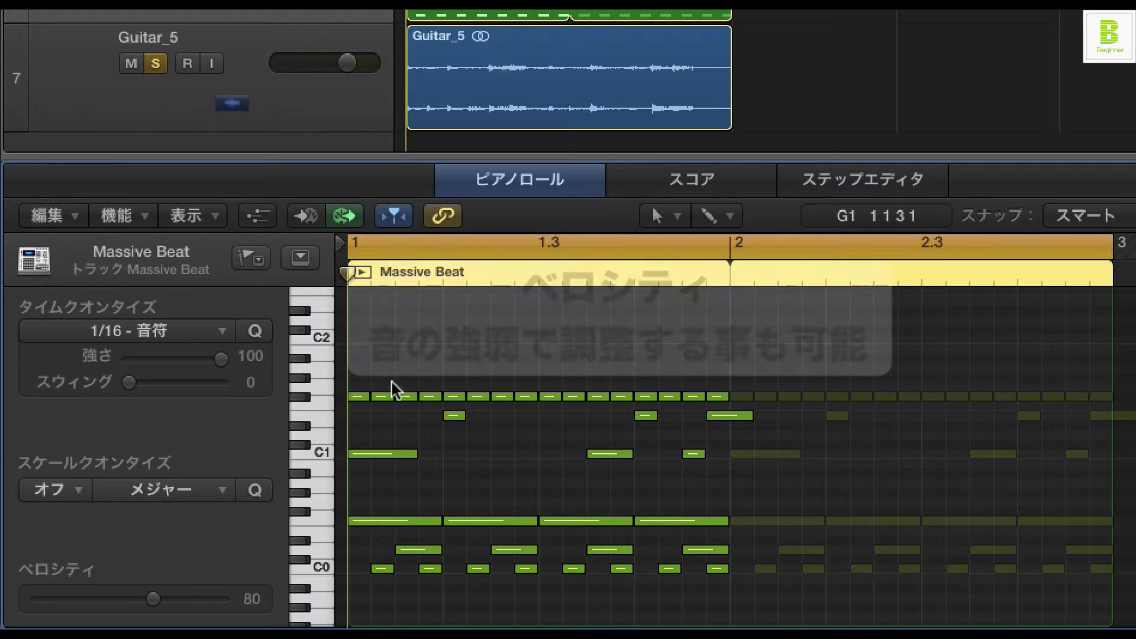
click(427, 396)
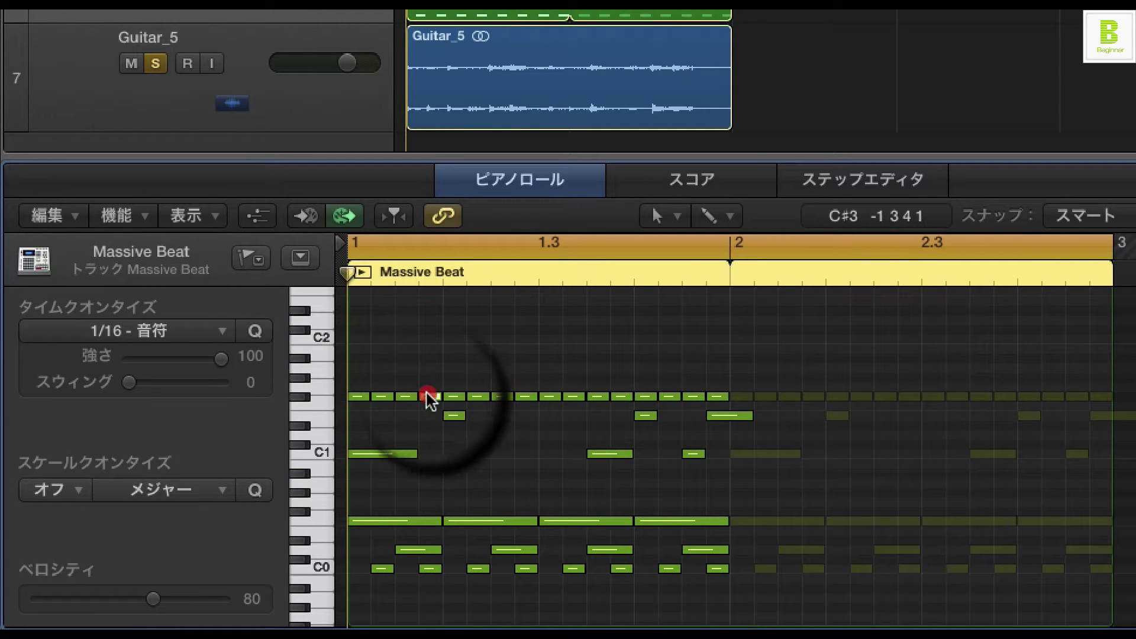
drag(429, 398, 725, 400)
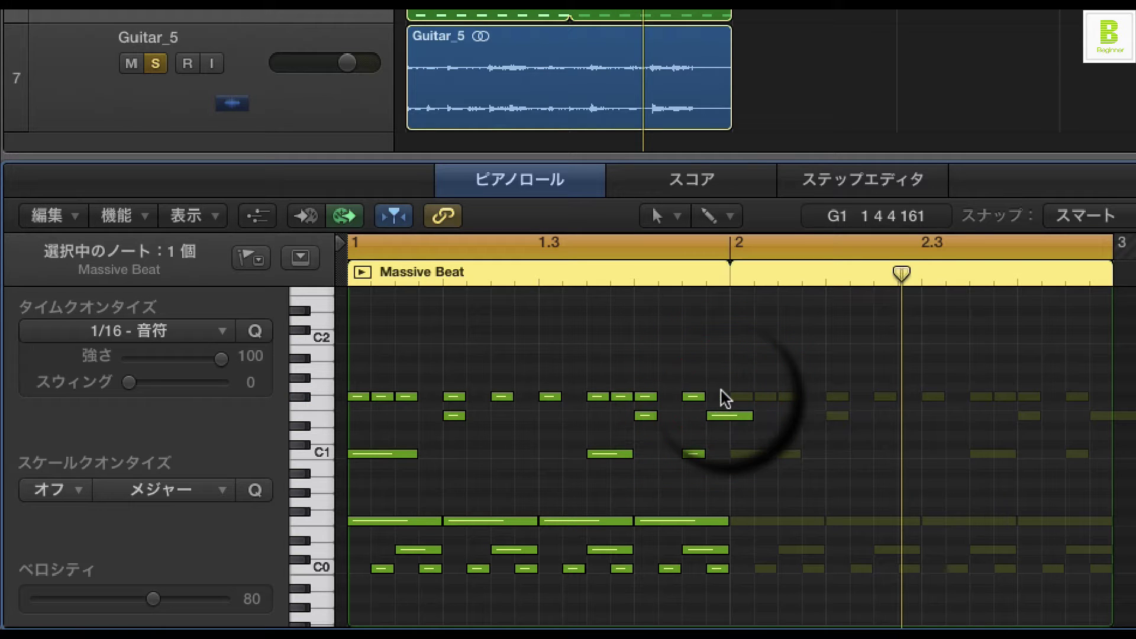
key(space)
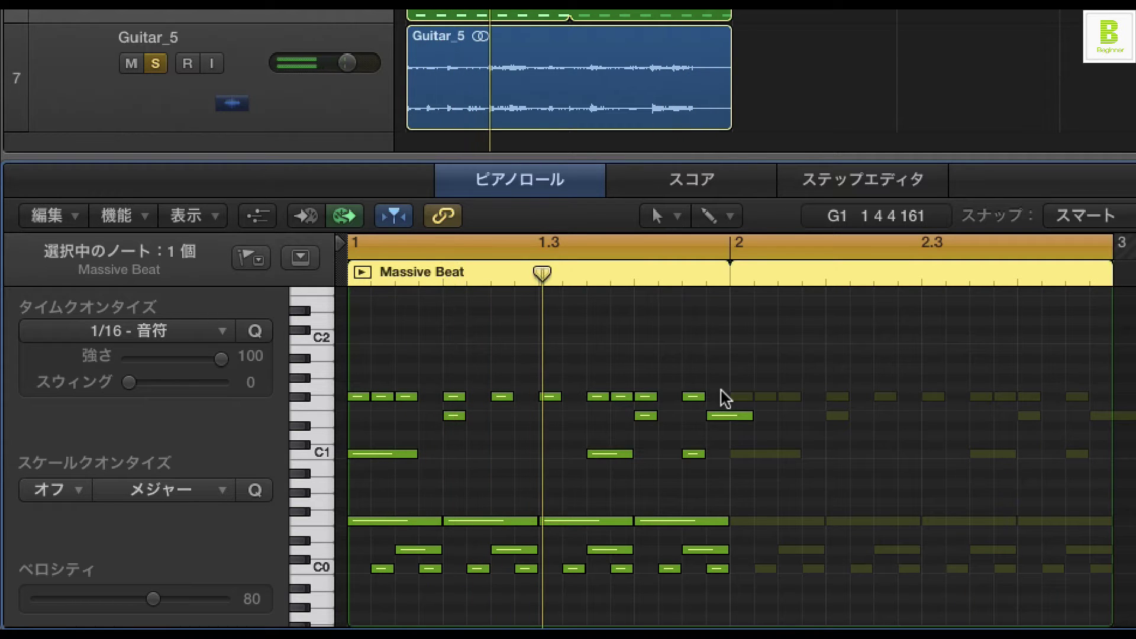
key(space)
click(443, 337)
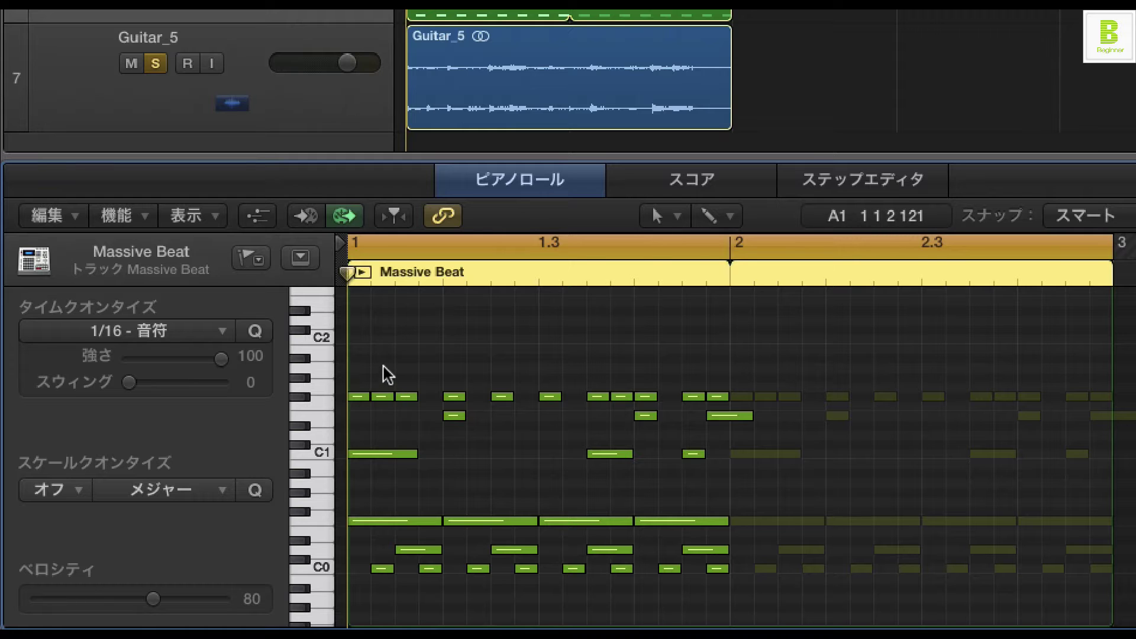
- Move the hi-hats at 1 1 2, 1 3 4 and 1 4 4 to the pedal hi-hat pitch G#1, comparing them with F#1 during playback
click(382, 396)
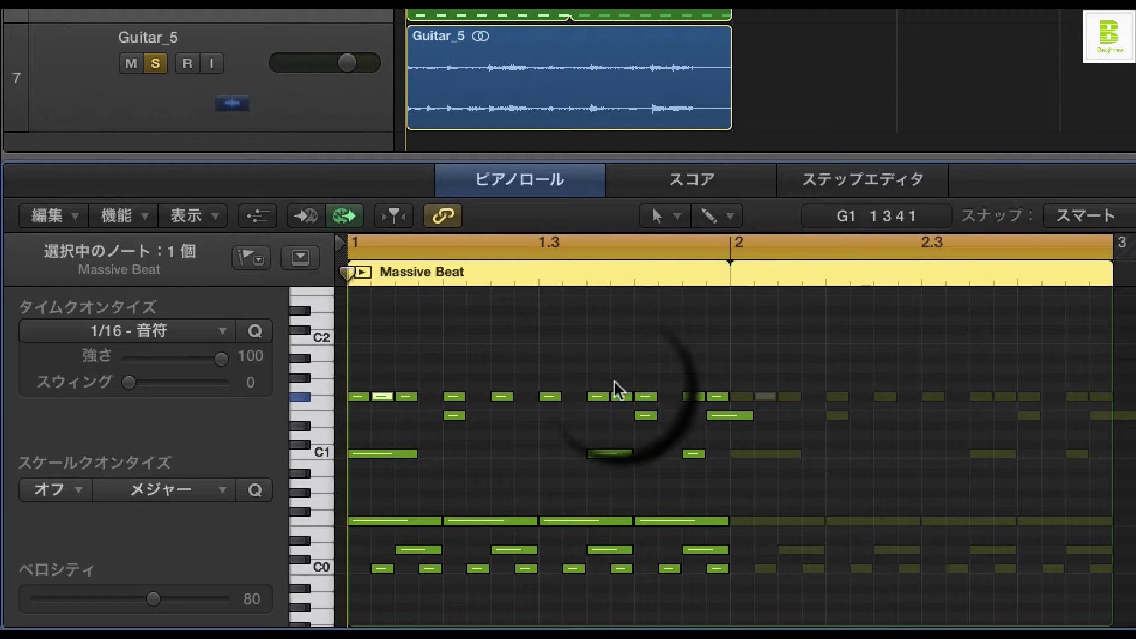
shift+click(620, 396)
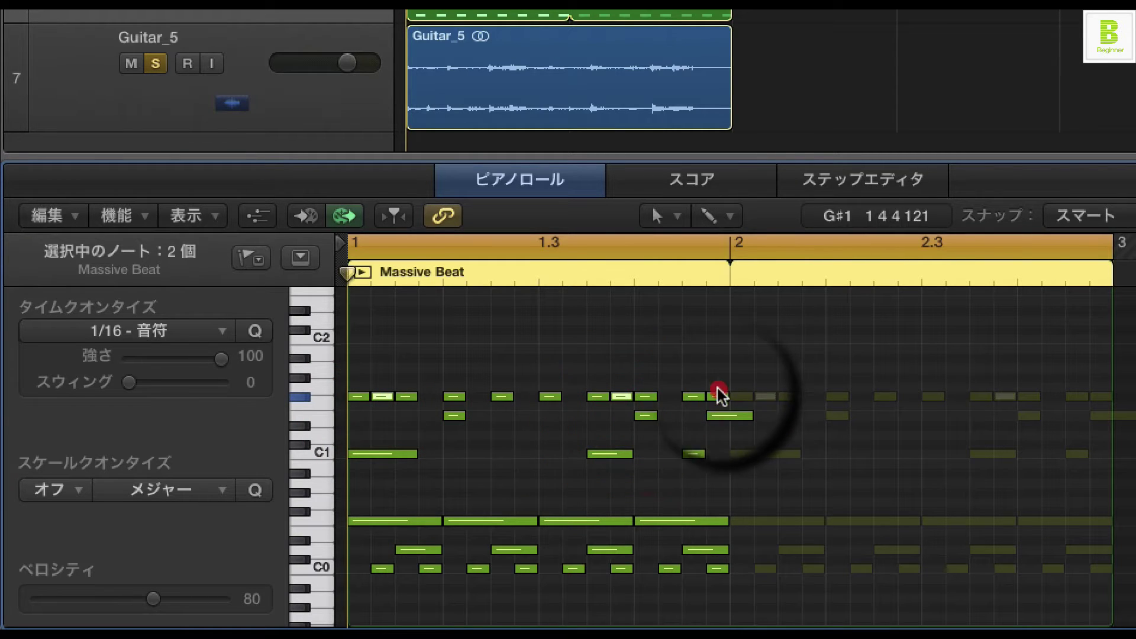
shift+click(717, 395)
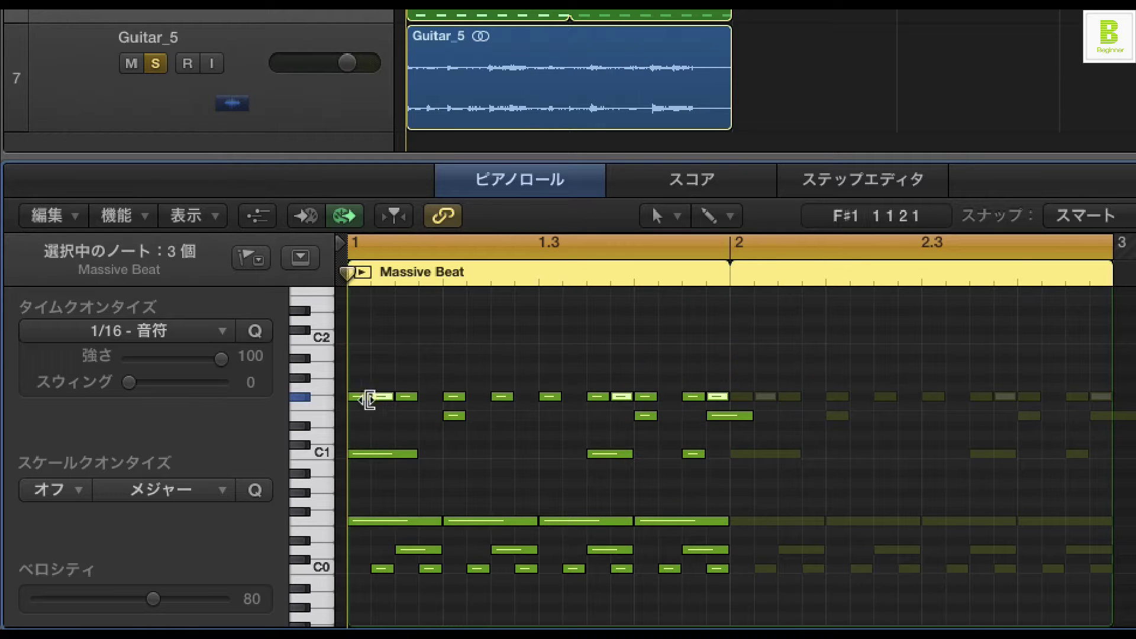
drag(382, 396, 381, 379)
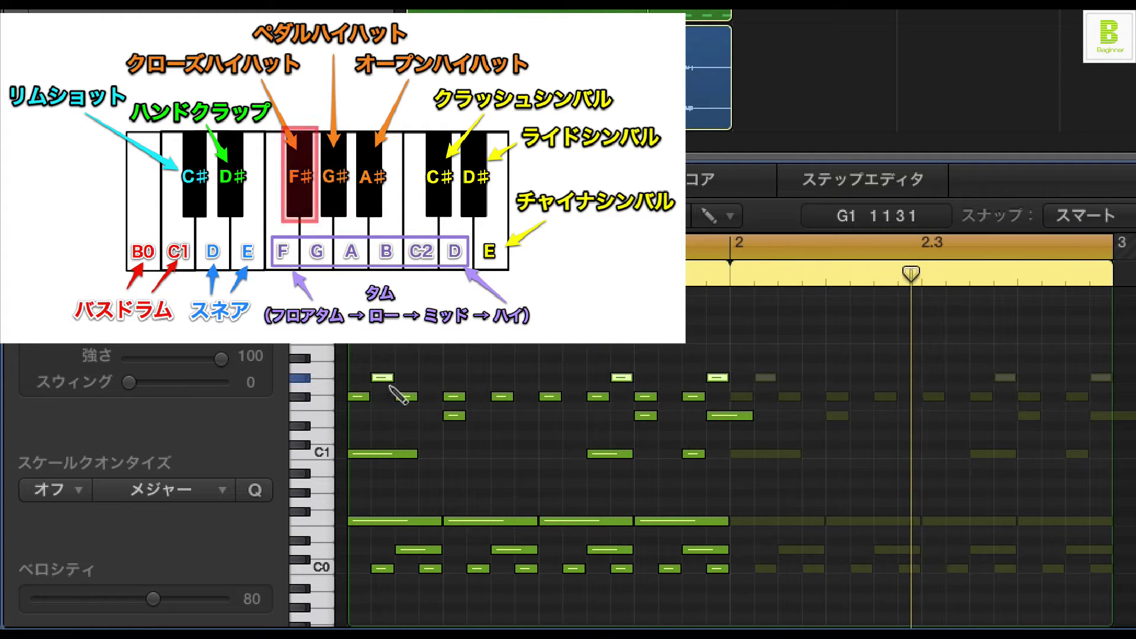
key(alt+Down)
key(alt+Down)
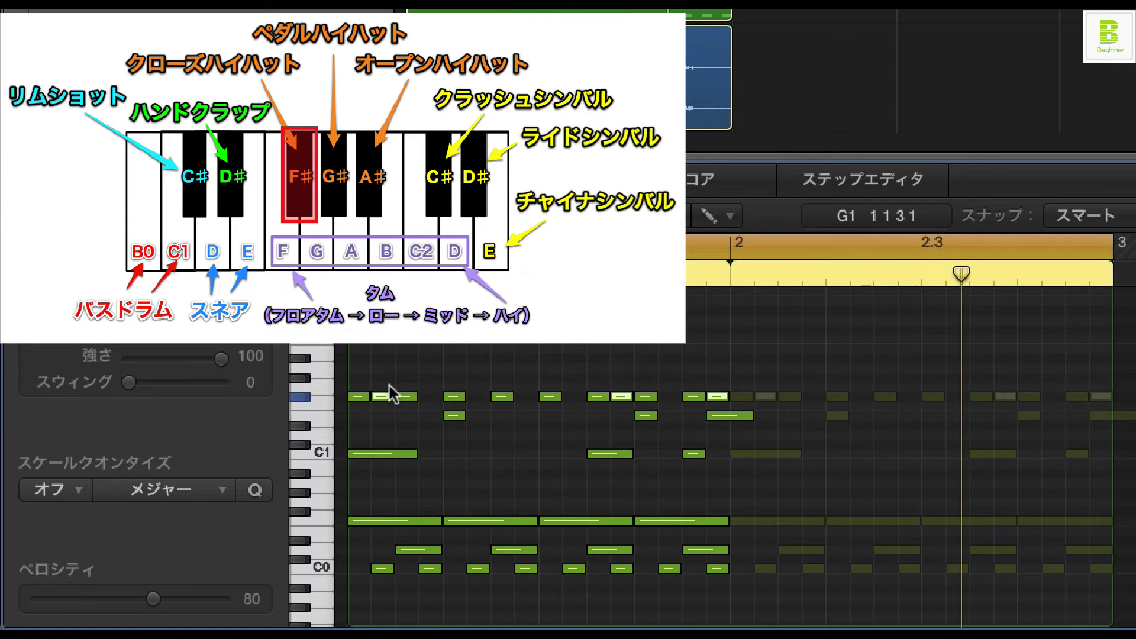
key(alt+Up)
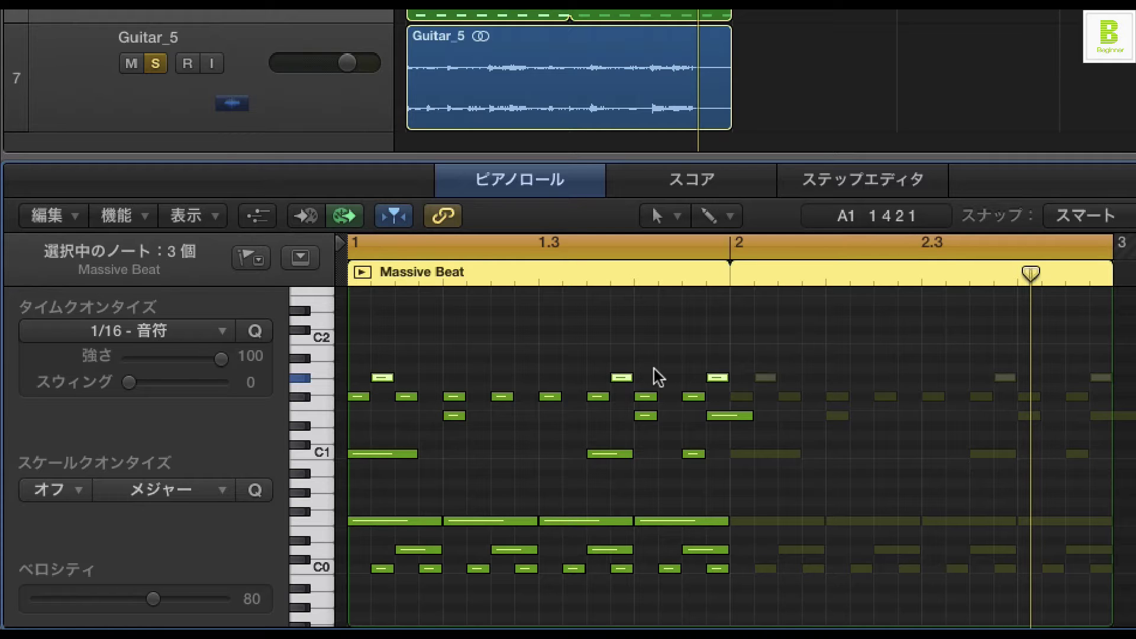
- Delete the three pedal hi-hat notes on G#1
drag(351, 359, 722, 378)
key(Delete)
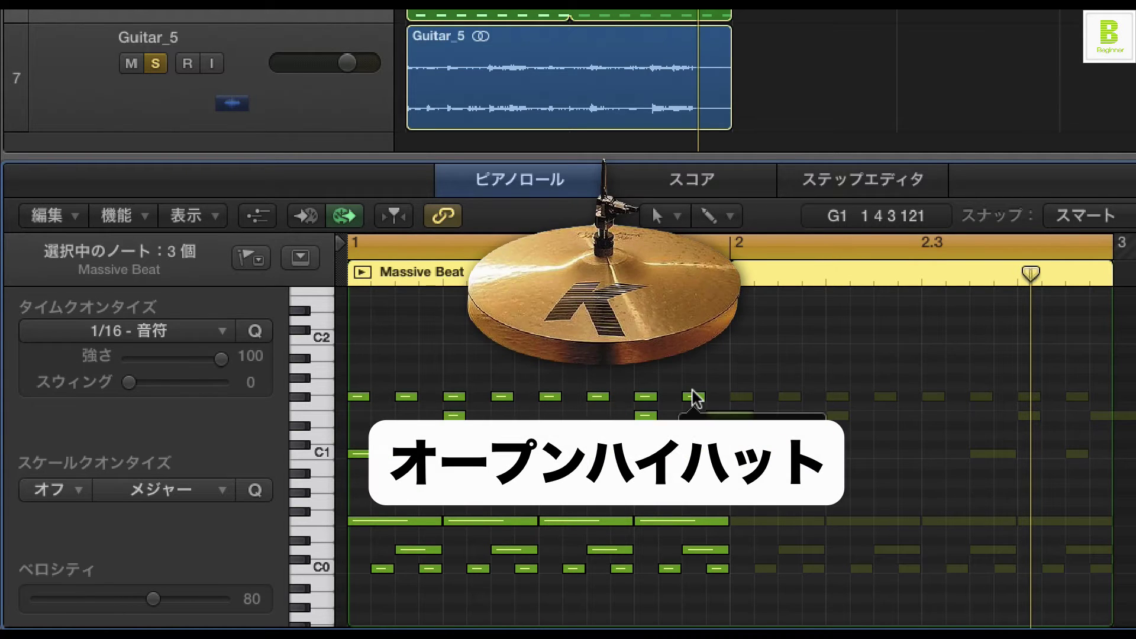
- Audition the open hi-hat on A#1 and try it in place of the closed hi-hats at 1 4 3 and 1 4 1
click(301, 360)
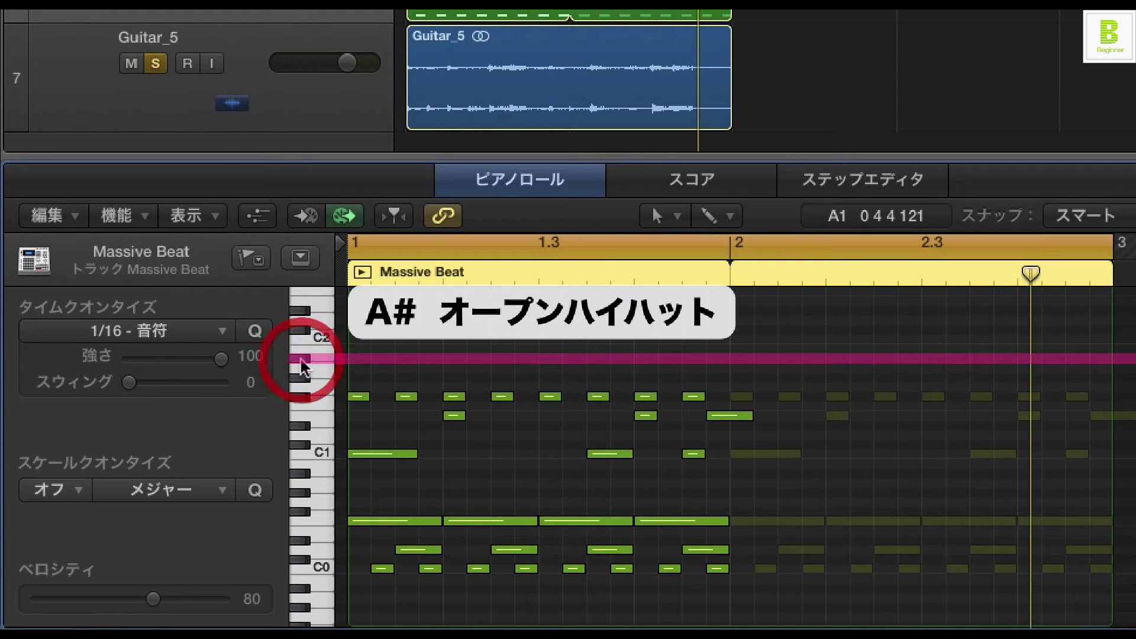
drag(693, 397, 693, 359)
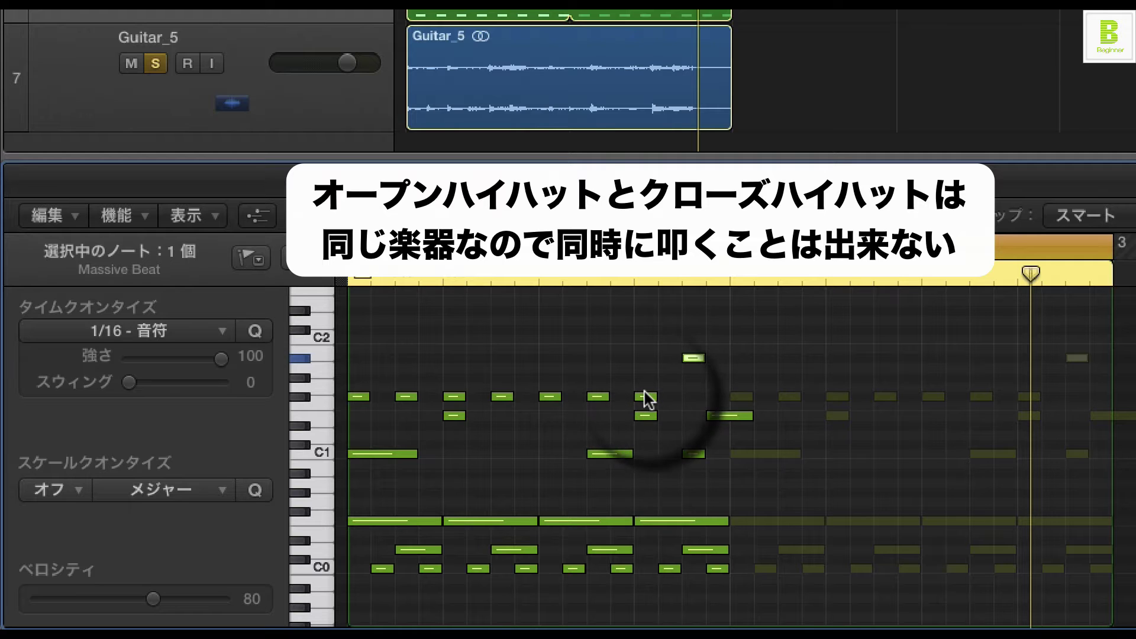
mouse_move(648, 400)
drag(647, 400, 648, 362)
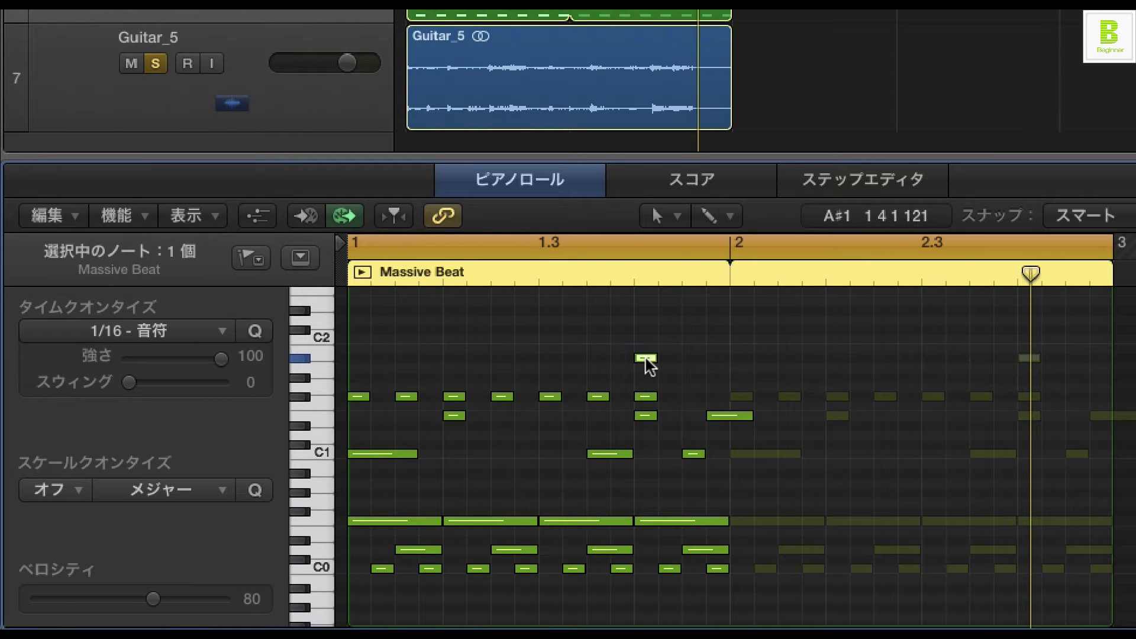
drag(647, 363, 691, 359)
key(space)
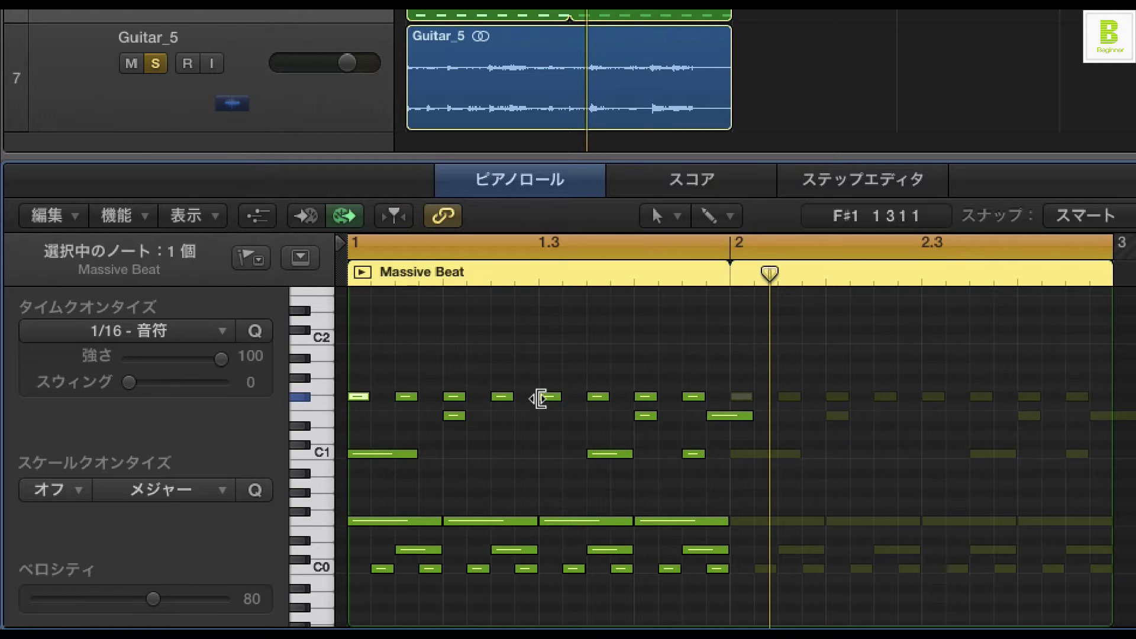
- Move the first closed hi-hat of the bar to the open hi-hat pitch A#1 and play the beat
drag(358, 397, 355, 357)
key(space)
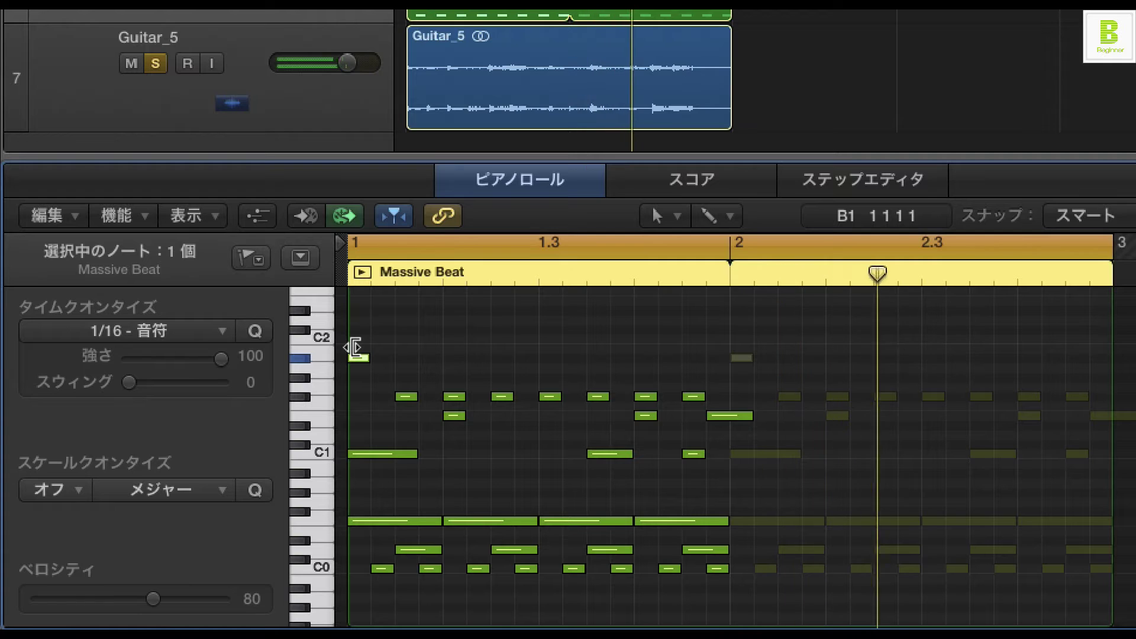
drag(356, 357, 356, 367)
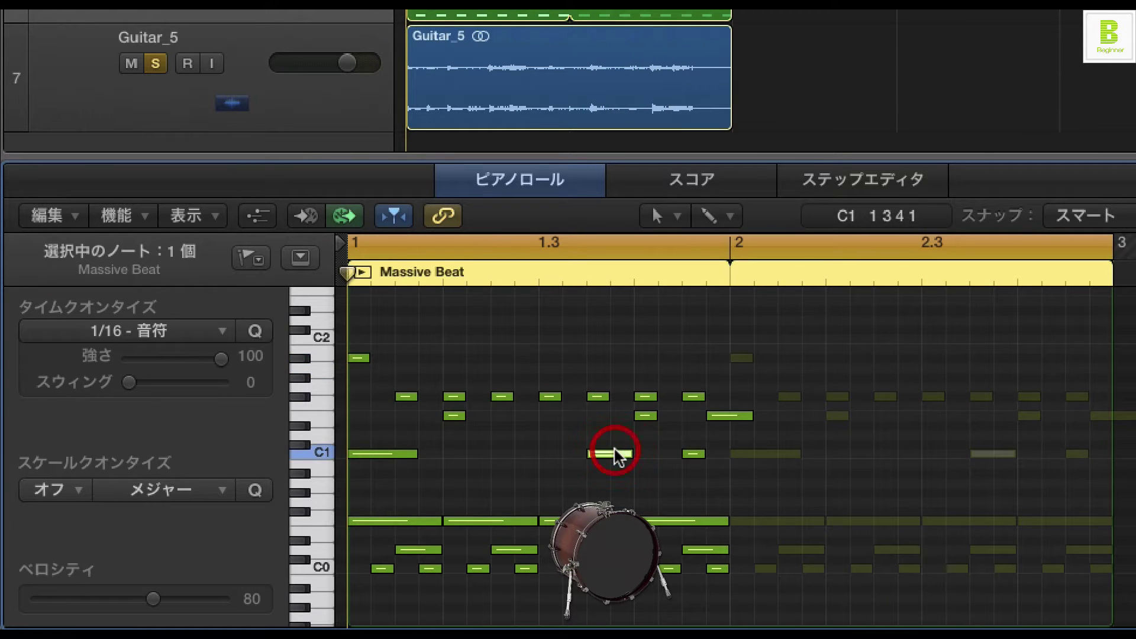
- Move the hi-hat at 1 3 3 to A#1 above the bass drum, return the bar's first hi-hat to F#1, and play the beat
click(594, 398)
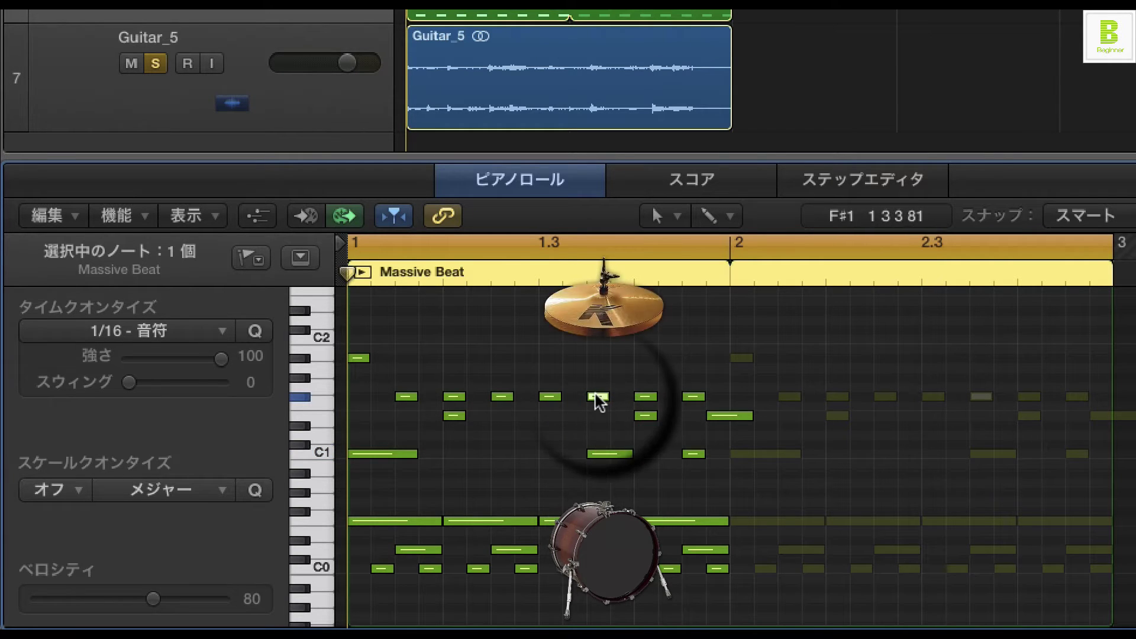
drag(596, 394, 597, 358)
drag(353, 363, 355, 397)
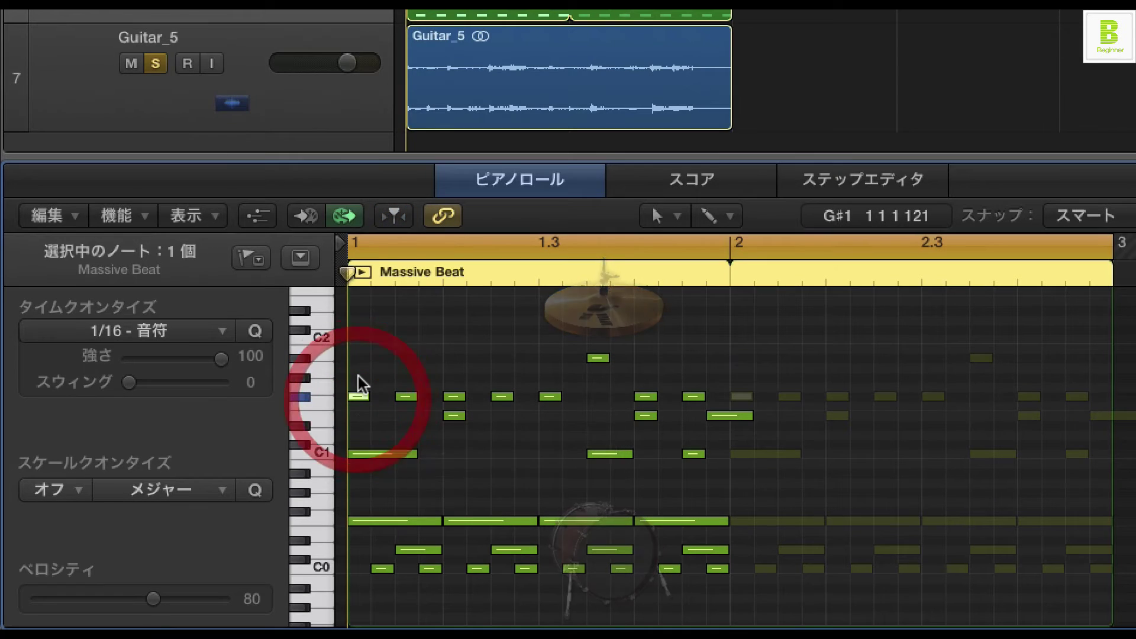
key(space)
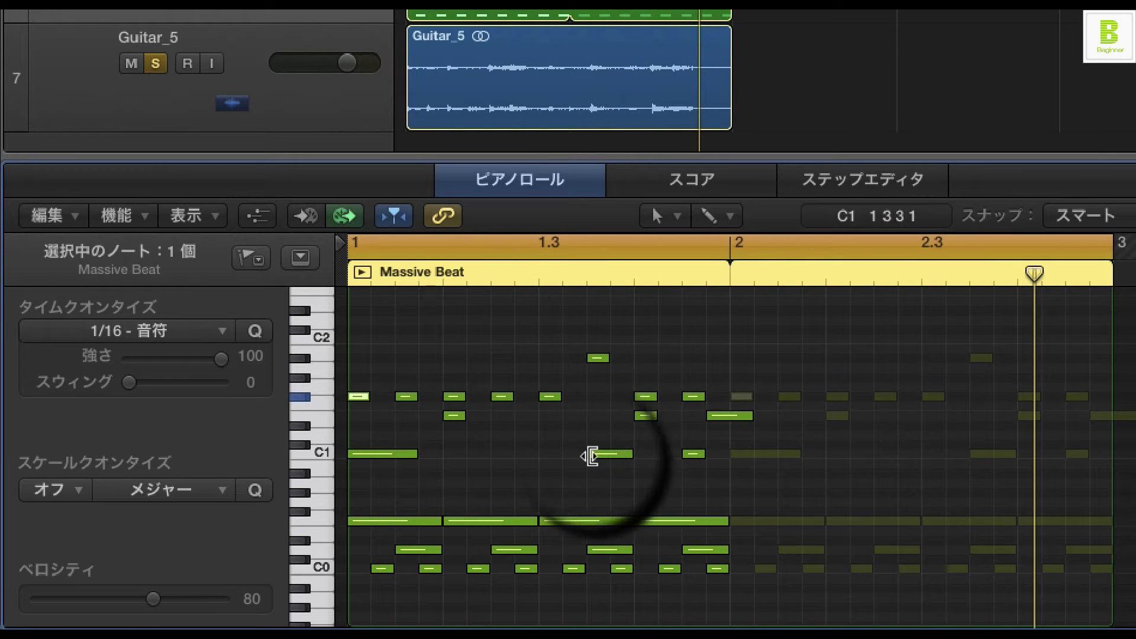
drag(591, 456, 626, 454)
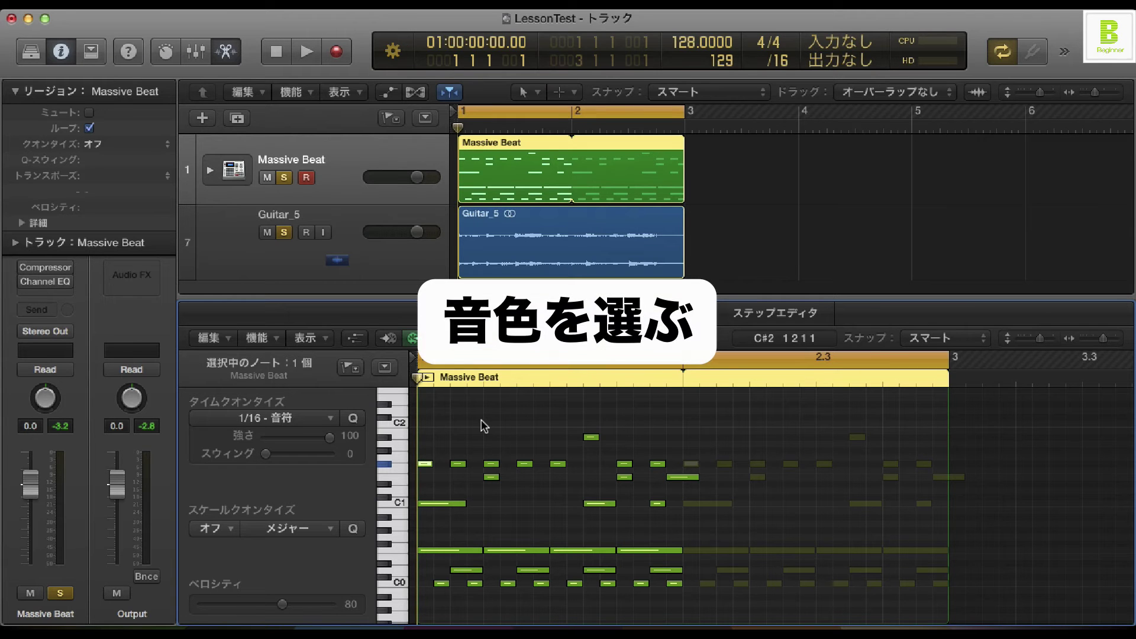
- Open the Library and audition Drum Machine patches such as Dub Smash and Epic Electro, settling on Classic UK Hip Hop
click(31, 52)
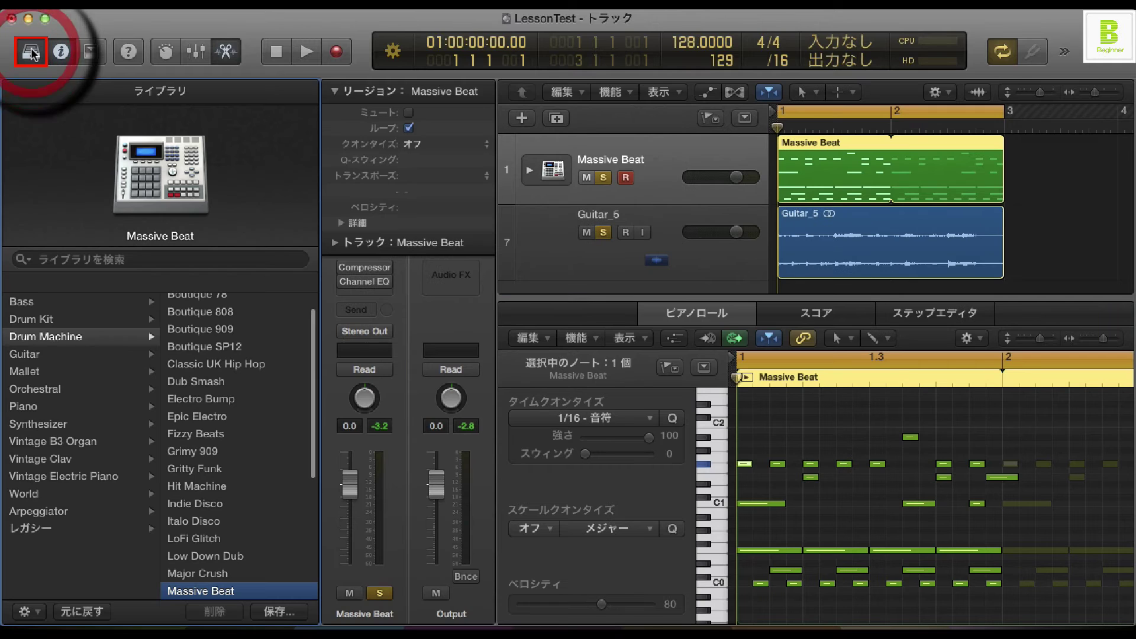
scroll(228, 369, down, 1)
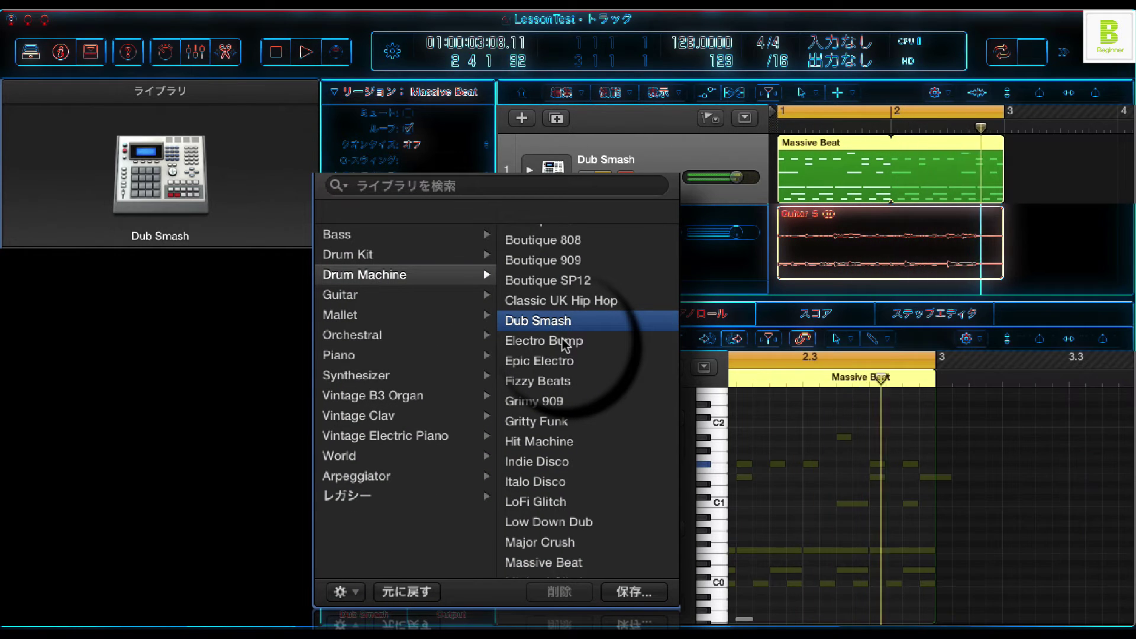
click(550, 361)
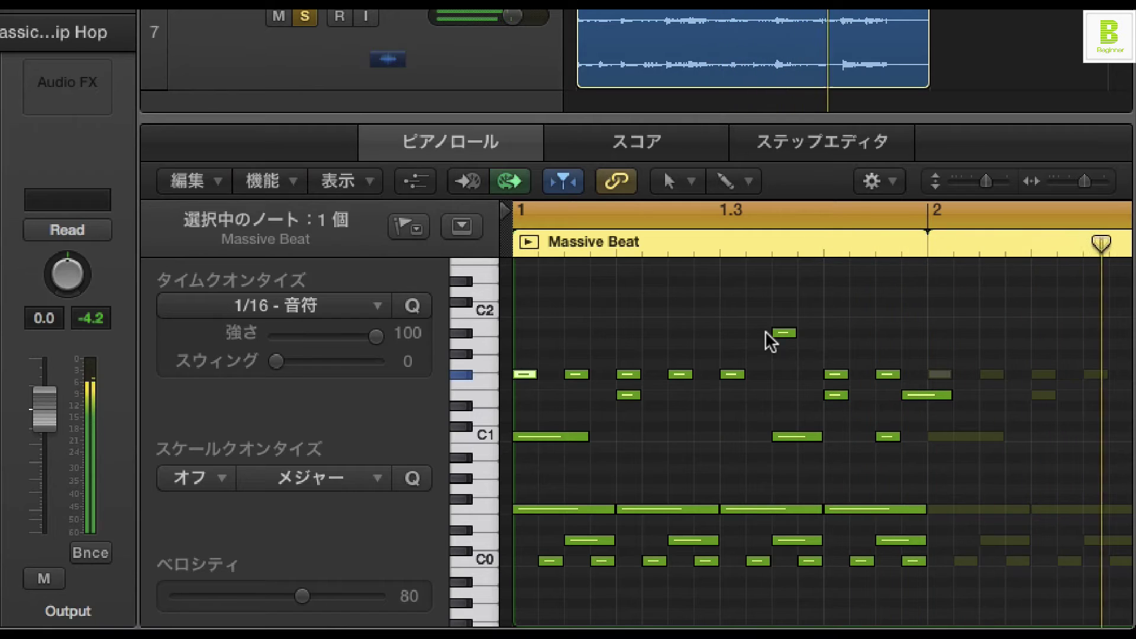
- Try the open hi-hat pitch A#1 on the hi-hat at 1 2 3, play the beat, and try it on the hi-hat at 1 3 3 instead
key(space)
click(680, 369)
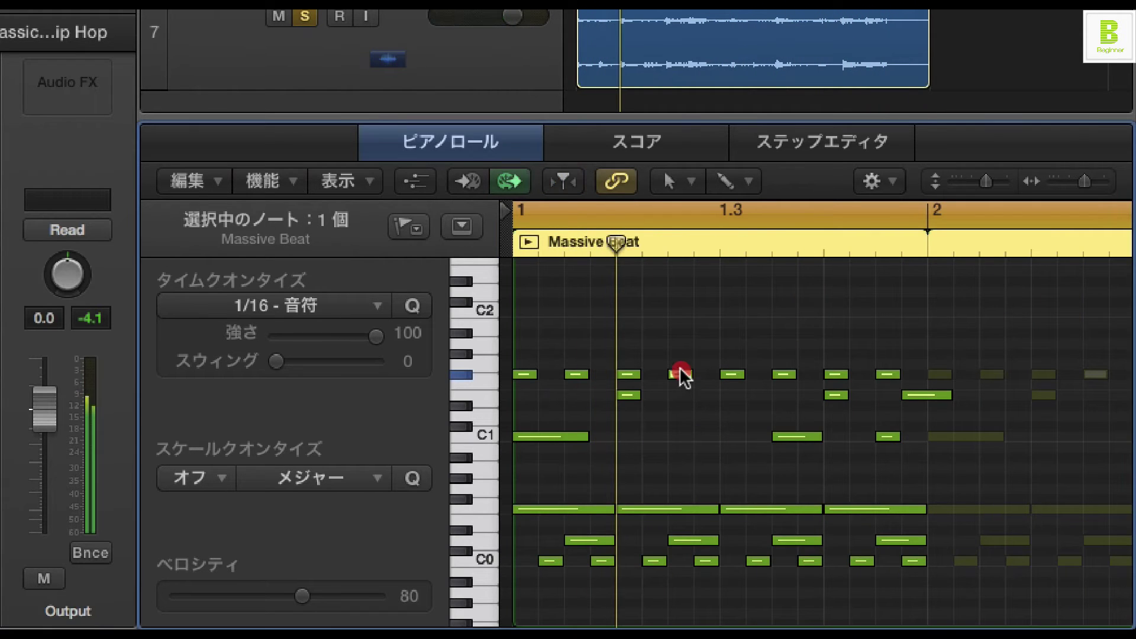
drag(680, 374, 692, 338)
key(space)
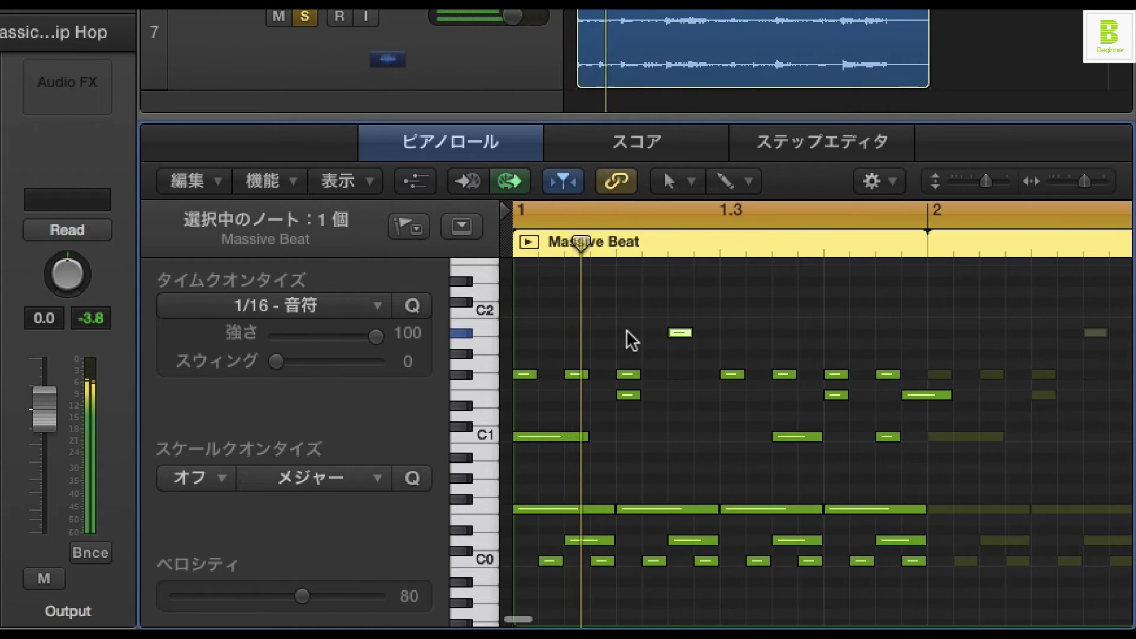
key(super+z)
drag(782, 374, 784, 334)
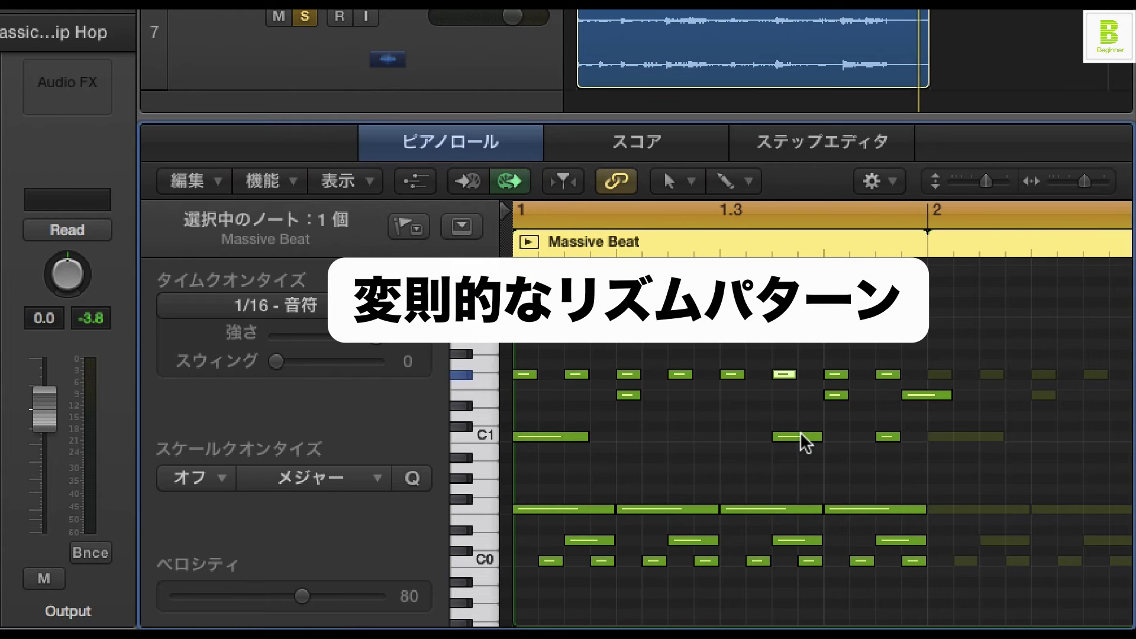
- Rearrange the C1 bass drums into a four-on-the-floor pattern at 1 1 1, 1 2 1, 1 3 1 and 1 4 1, removing the one at 1 4 3
drag(800, 435, 647, 437)
click(726, 437)
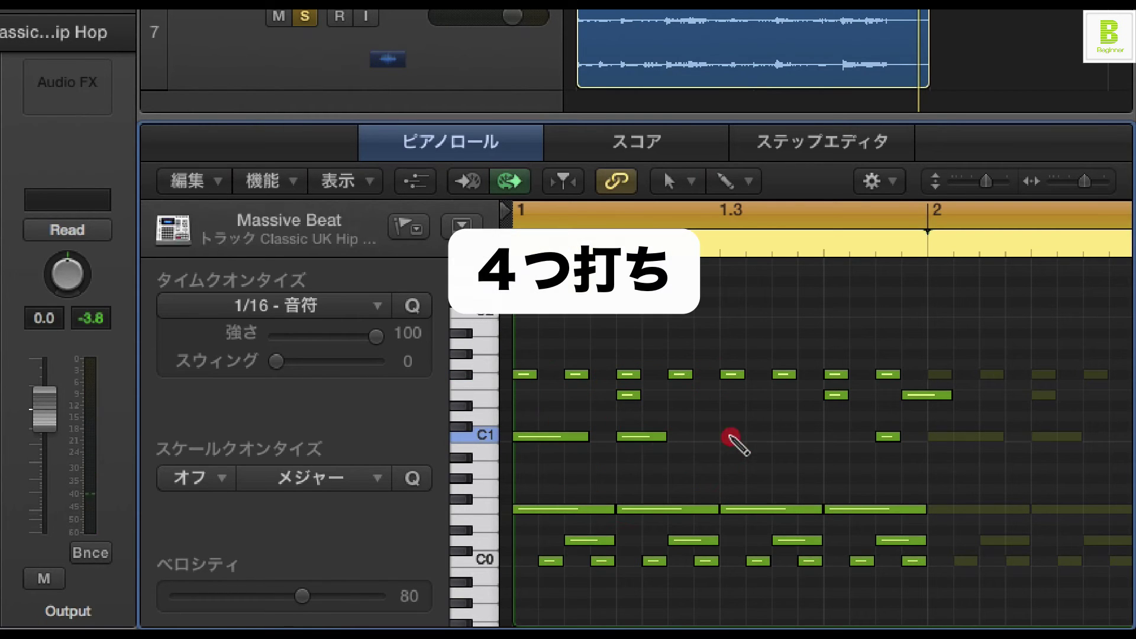
click(829, 437)
click(886, 435)
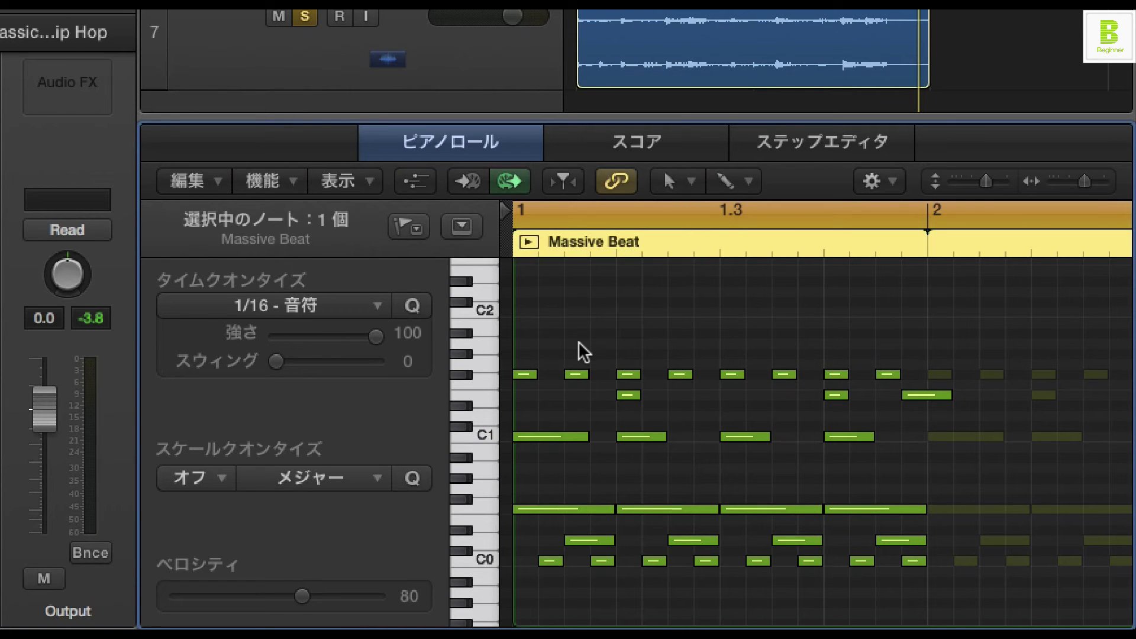
- Move the four off-beat hi-hats of the bar from F#1 to the open hi-hat pitch A#1 and play the beat
click(578, 374)
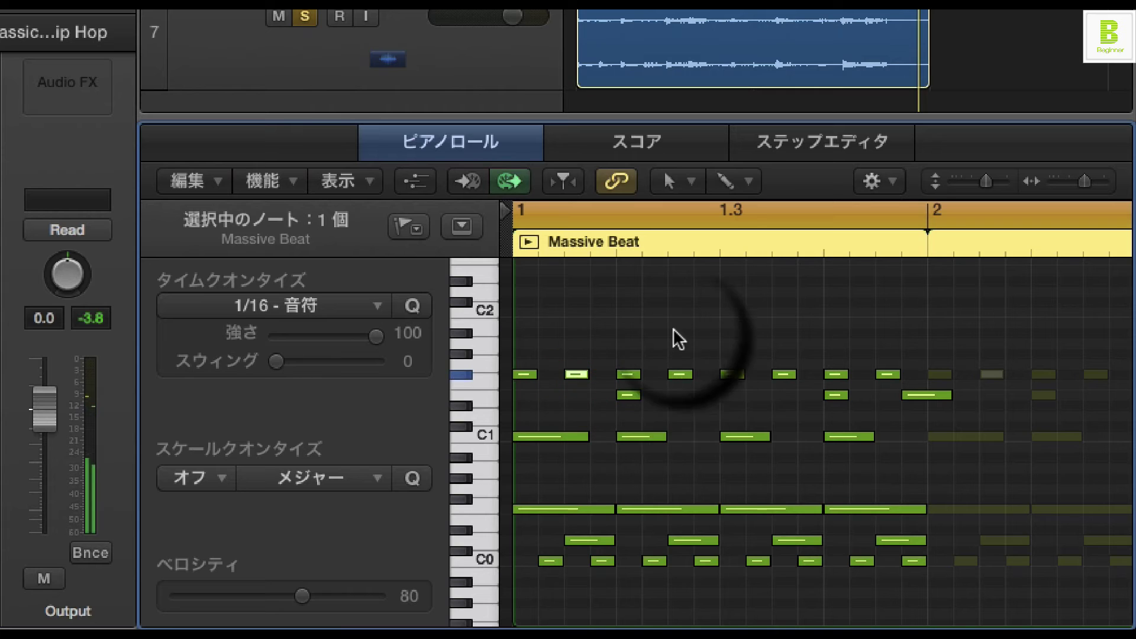
shift+click(680, 375)
shift+click(782, 374)
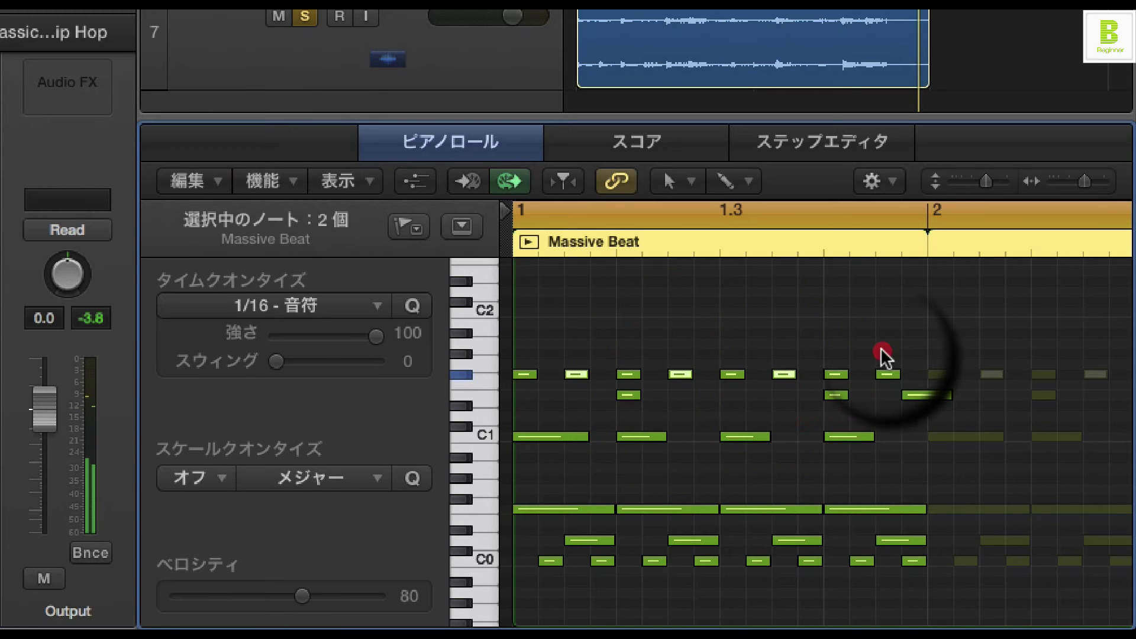
shift+click(887, 375)
drag(886, 374, 884, 328)
key(space)
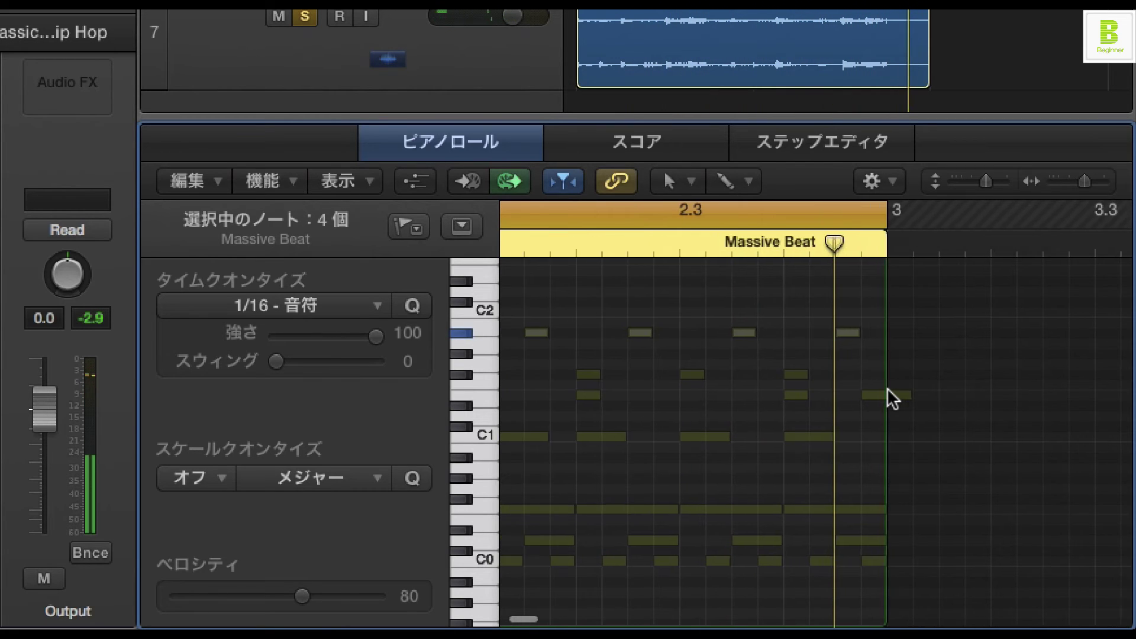
scroll(633, 421, right, 1)
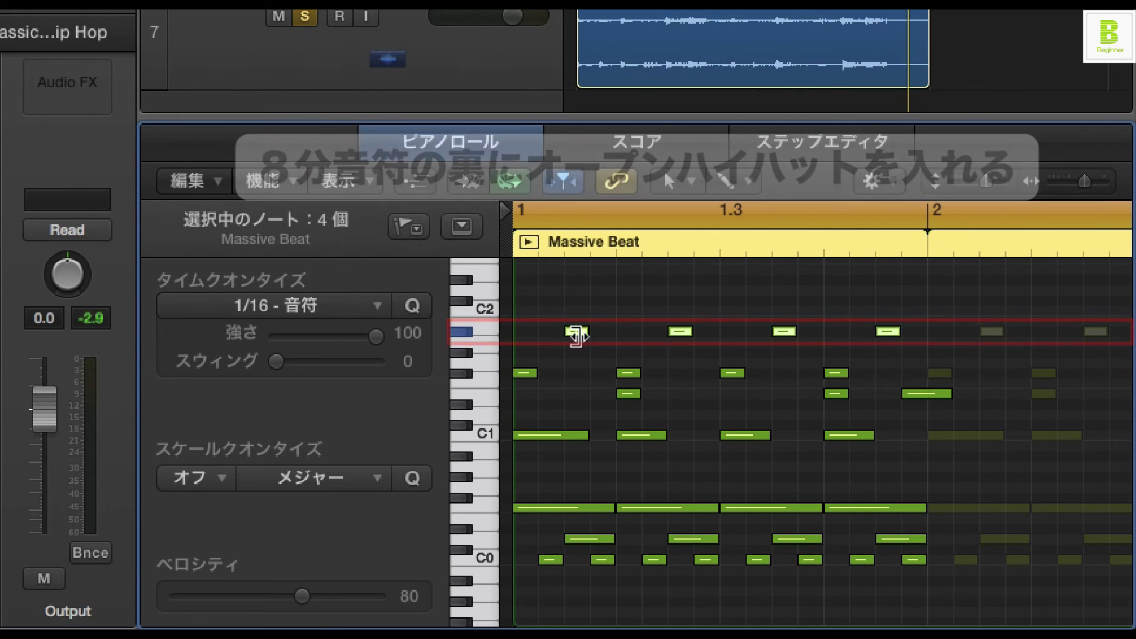
key(space)
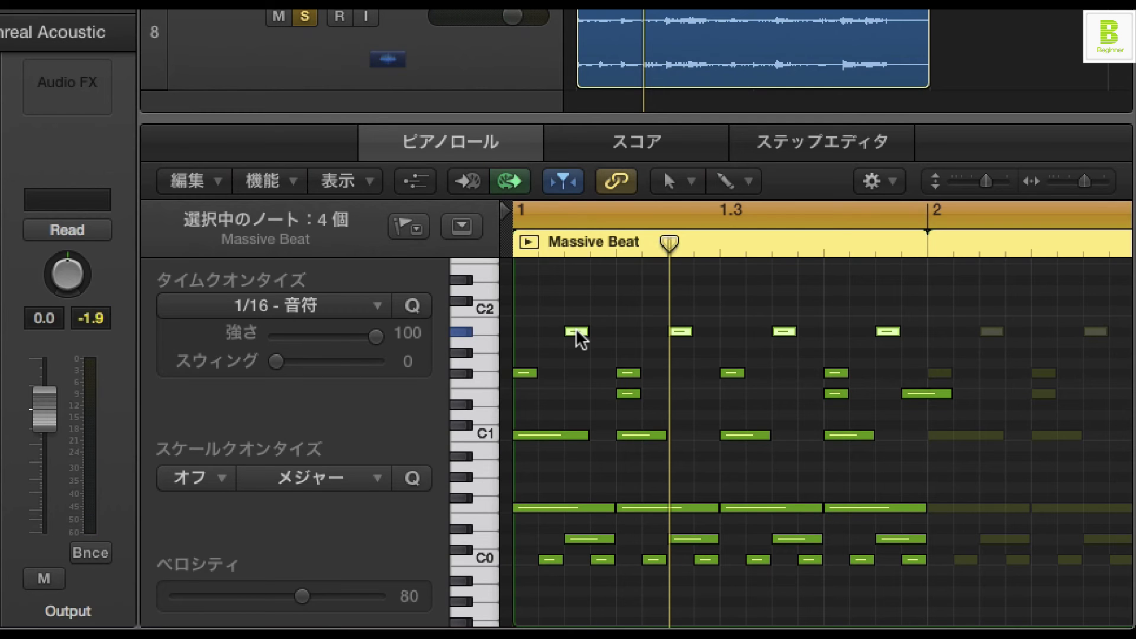
- Put open hi-hats at A#1 only on the bar's four main beats, removing the off-beat and F#1 hi-hats
drag(576, 332, 851, 371)
click(559, 355)
key(Delete)
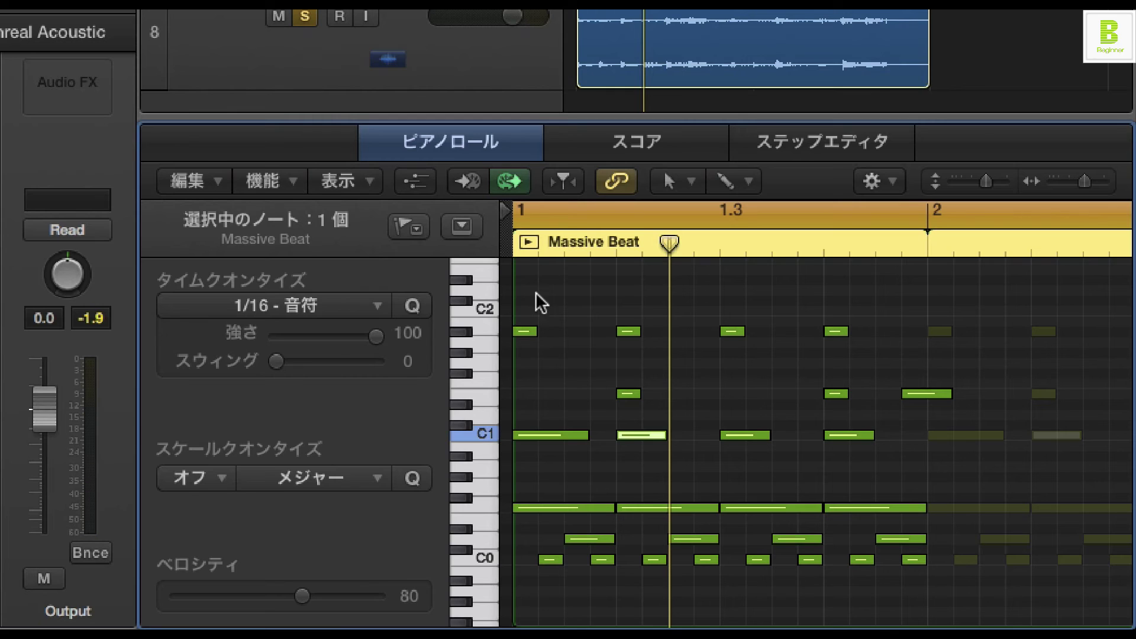
- Move the bass drums at 1 2 1 and 1 3 1 to 1 2 3 and 1 3 3, delete the one at 1 4 1, and play the beat
drag(740, 435, 793, 436)
drag(633, 436, 686, 436)
click(864, 430)
key(Delete)
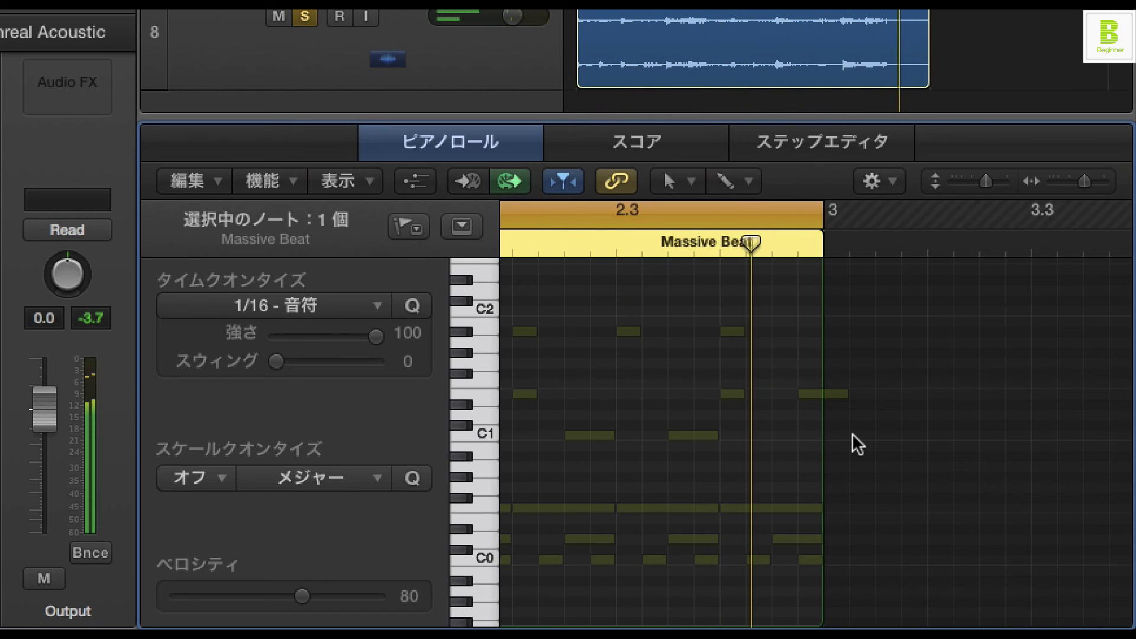
key(space)
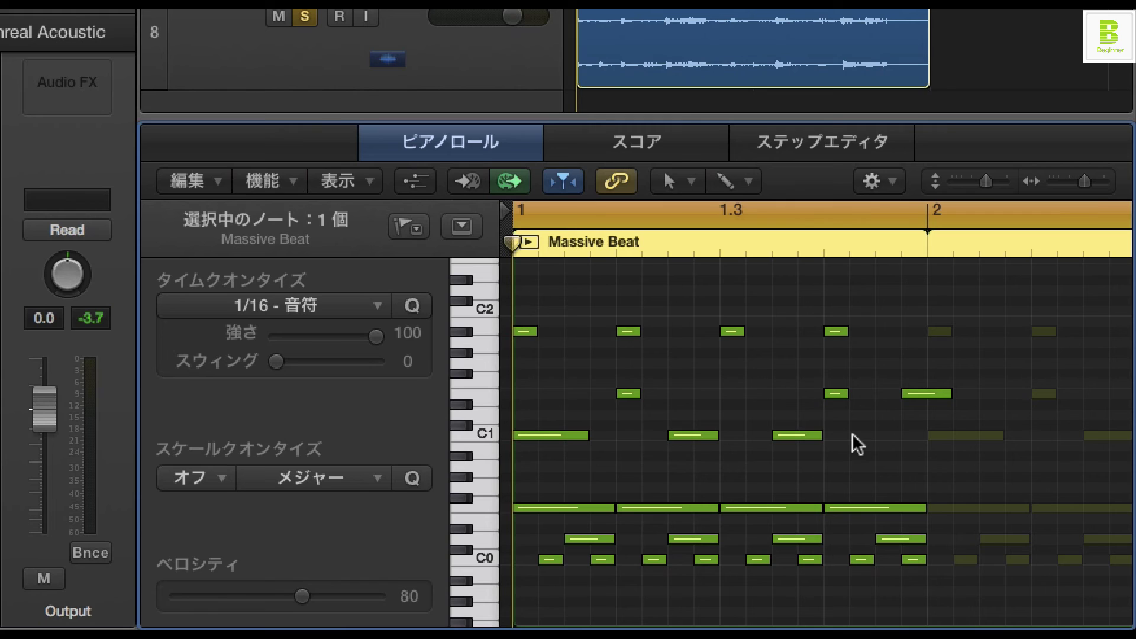